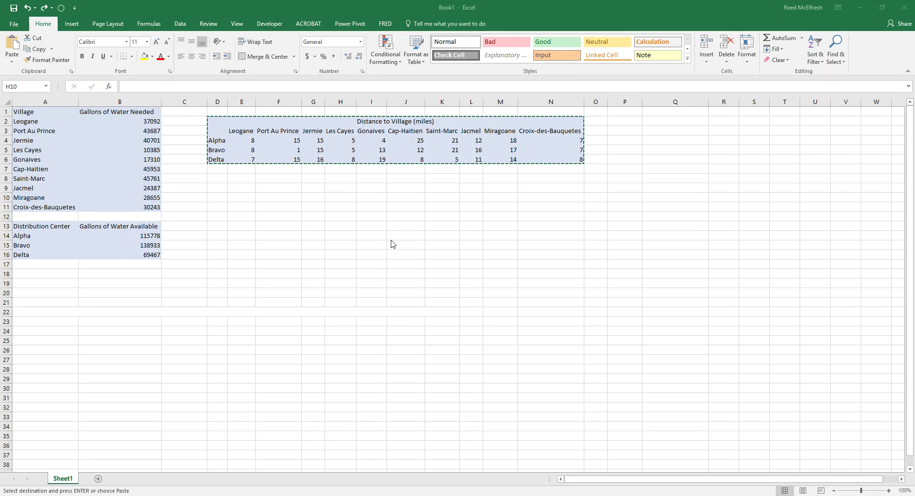
Step: Review the village water-needed, distribution-centre supply and distance tables
{"action": "left_click", "coordinate": [353, 254]}
{"action": "left_click", "coordinate": [347, 242]}
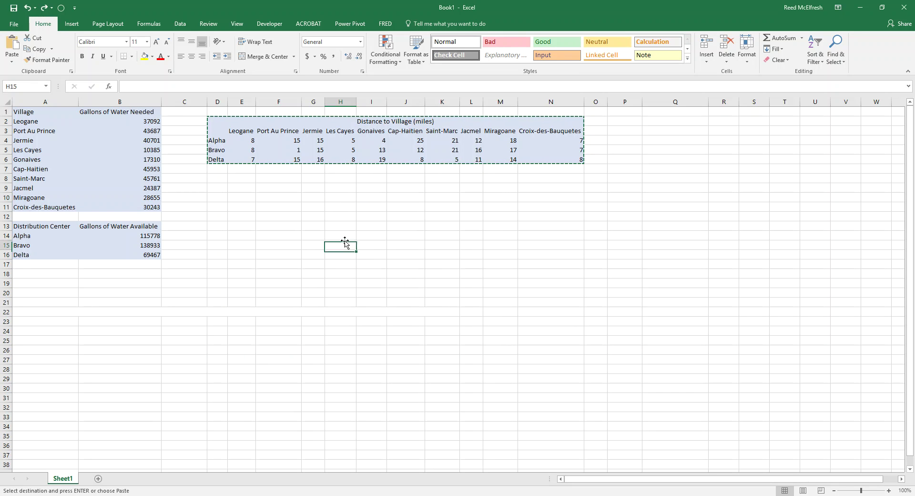
{"action": "key", "text": "Up"}
{"action": "key", "text": "Up"}
{"action": "key", "text": "Up"}
{"action": "key", "text": "Up"}
{"action": "key", "text": "Up"}
{"action": "key", "text": "Up"}
{"action": "key", "text": "Up"}
{"action": "key", "text": "Up"}
{"action": "left_click_drag", "start_coordinate": [37, 113], "coordinate": [107, 204]}
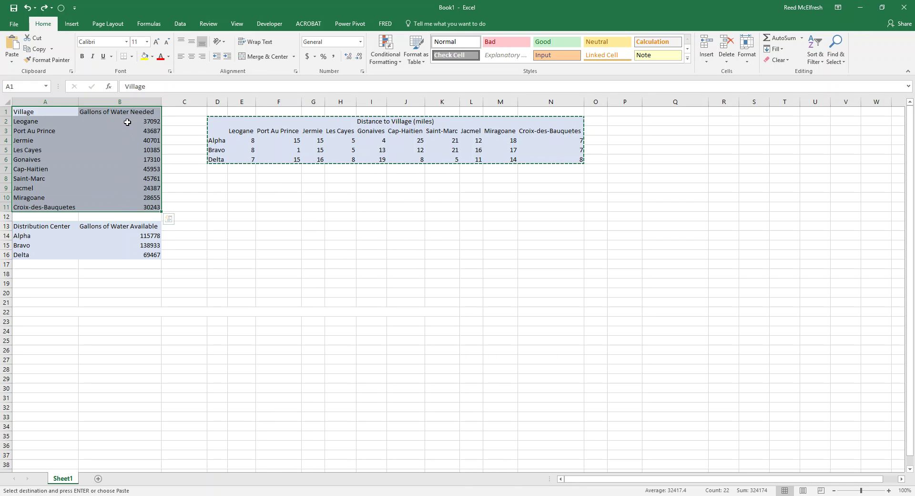
{"action": "left_click_drag", "start_coordinate": [56, 227], "coordinate": [127, 258]}
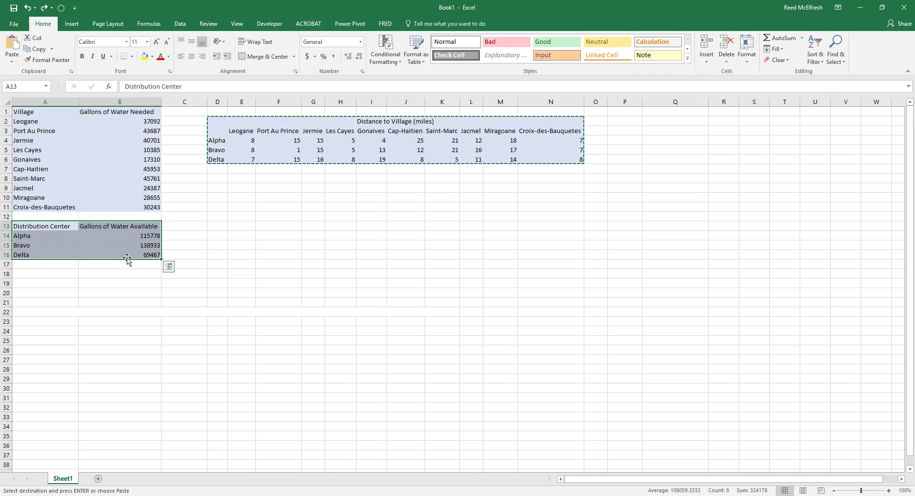
{"action": "double_click", "coordinate": [249, 141]}
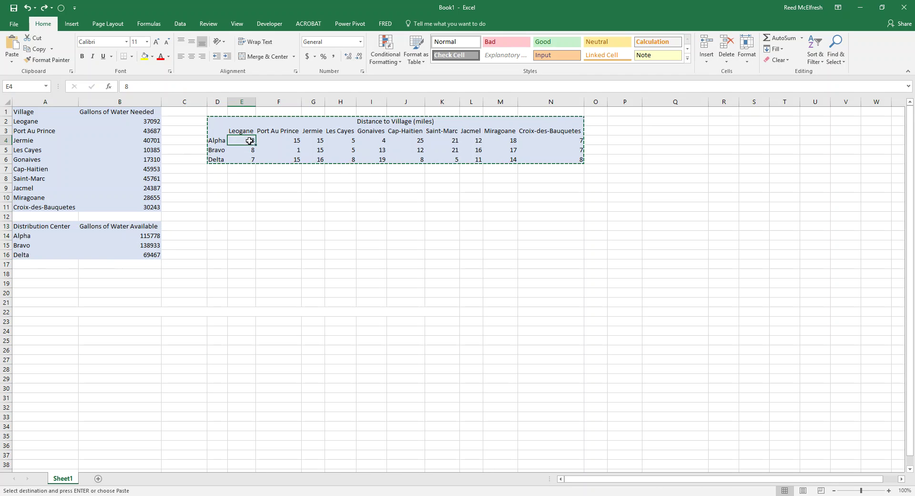
{"action": "left_click", "coordinate": [259, 186]}
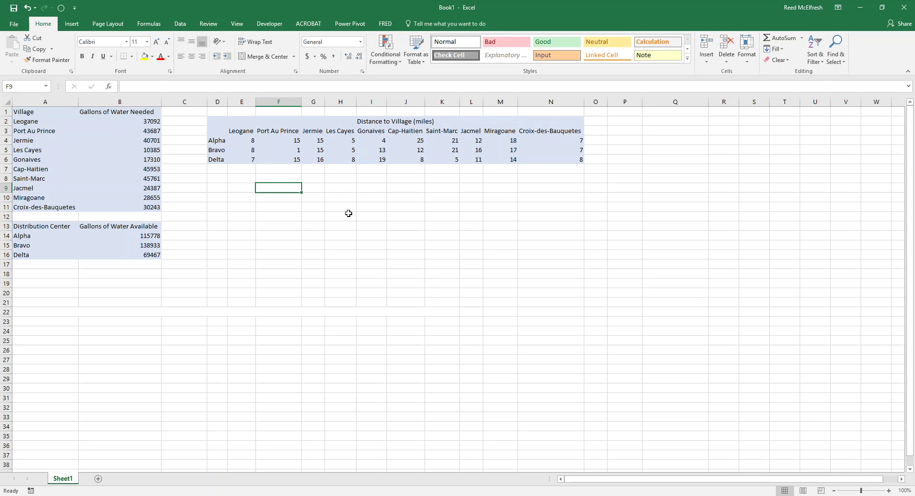
Step: Copy the distance table D2:N6 and paste it at D19, hitting a merged-cell error
{"action": "left_click", "coordinate": [395, 125]}
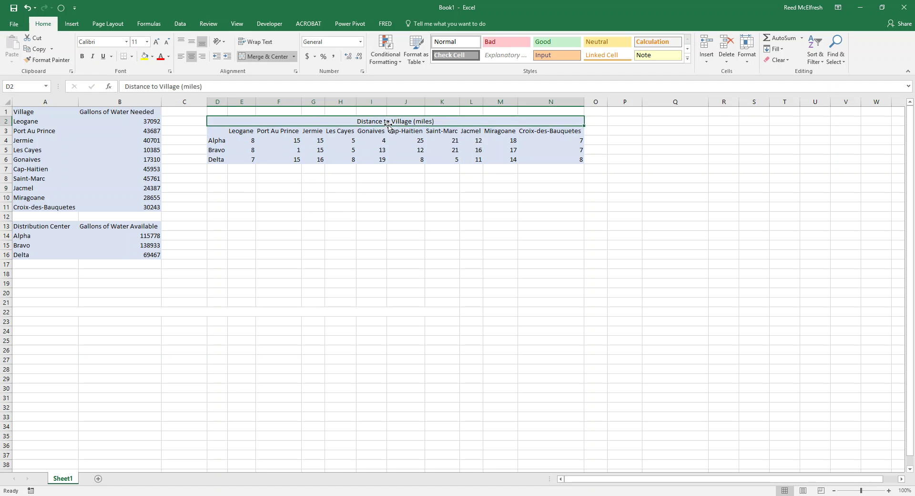
{"action": "left_click_drag", "start_coordinate": [361, 121], "coordinate": [360, 159]}
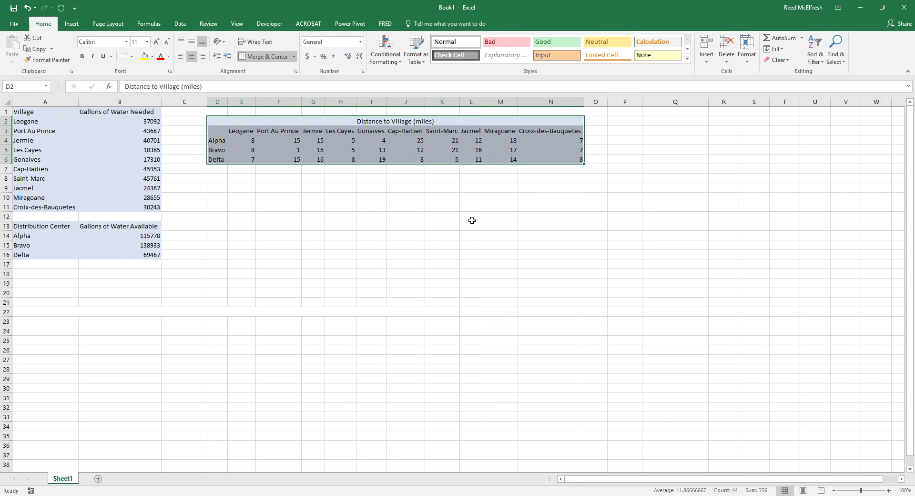
{"action": "key", "text": "ctrl+c"}
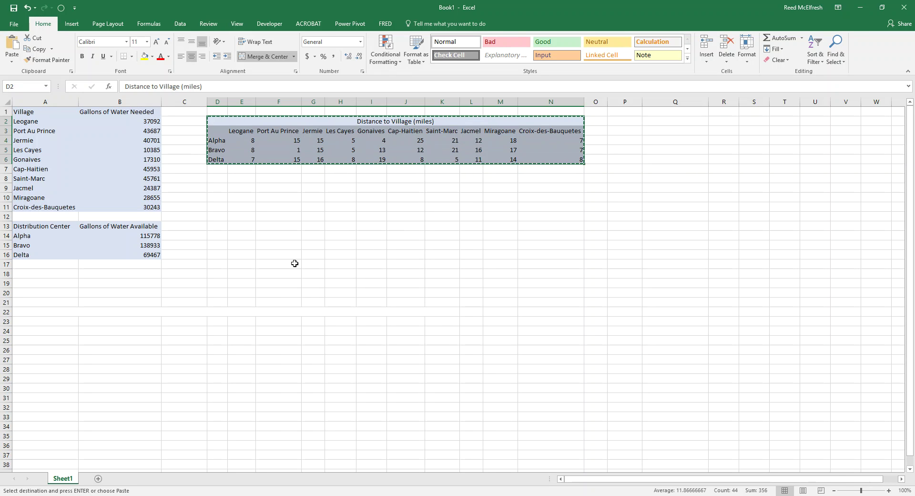
{"action": "left_click", "coordinate": [217, 283]}
{"action": "key", "text": "ctrl+v"}
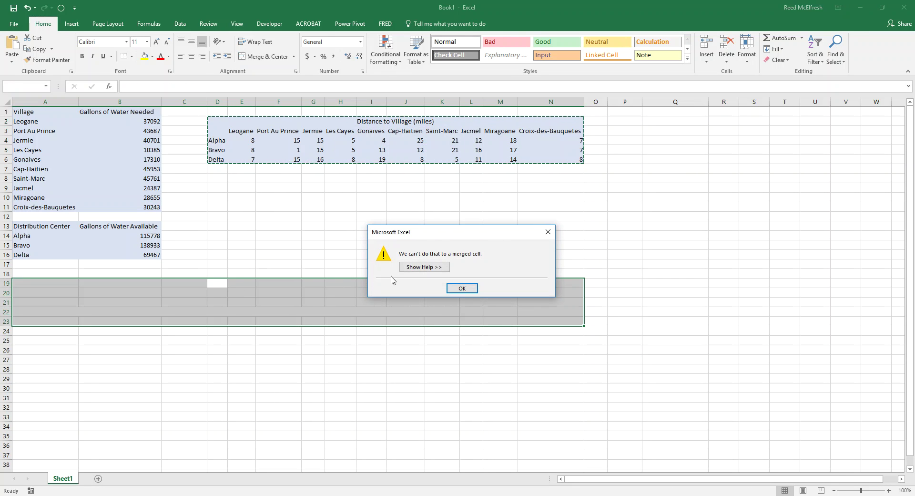
{"action": "left_click", "coordinate": [457, 287]}
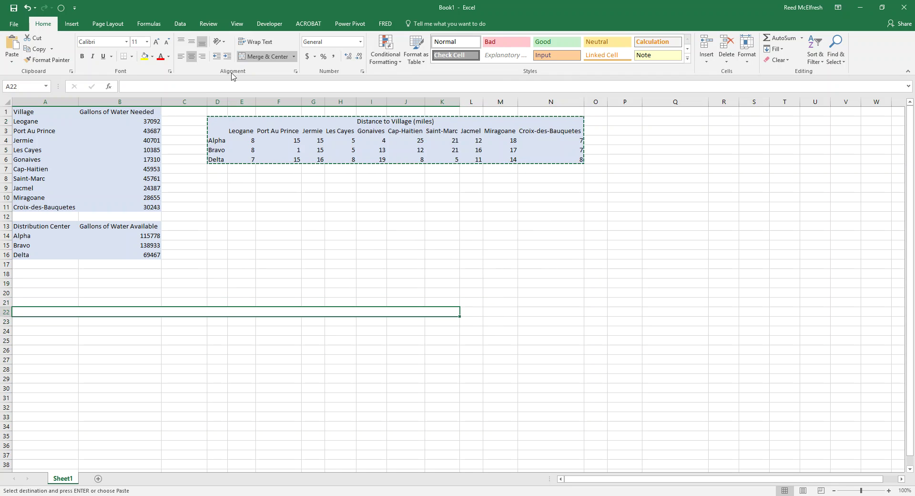
Step: Unmerge the row 22 cells and paste the distance table copy at D19
{"action": "left_click", "coordinate": [266, 56]}
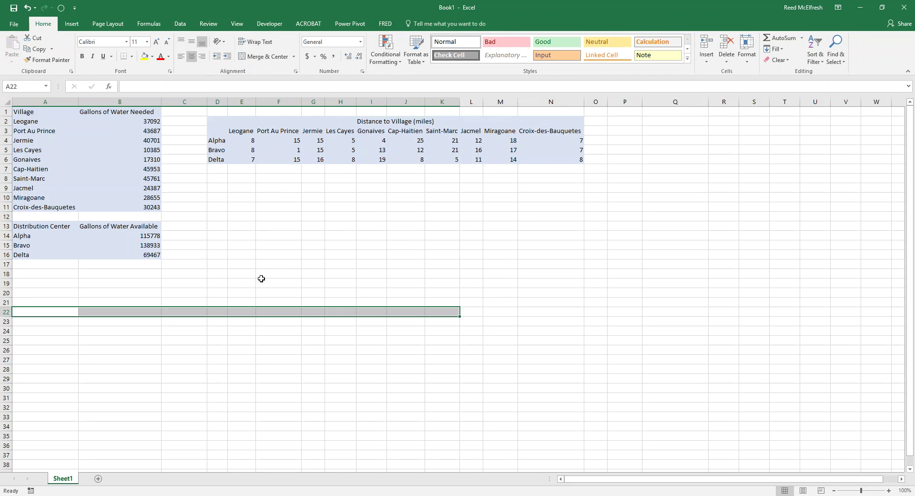
{"action": "left_click", "coordinate": [217, 282]}
{"action": "left_click_drag", "start_coordinate": [217, 121], "coordinate": [218, 161]}
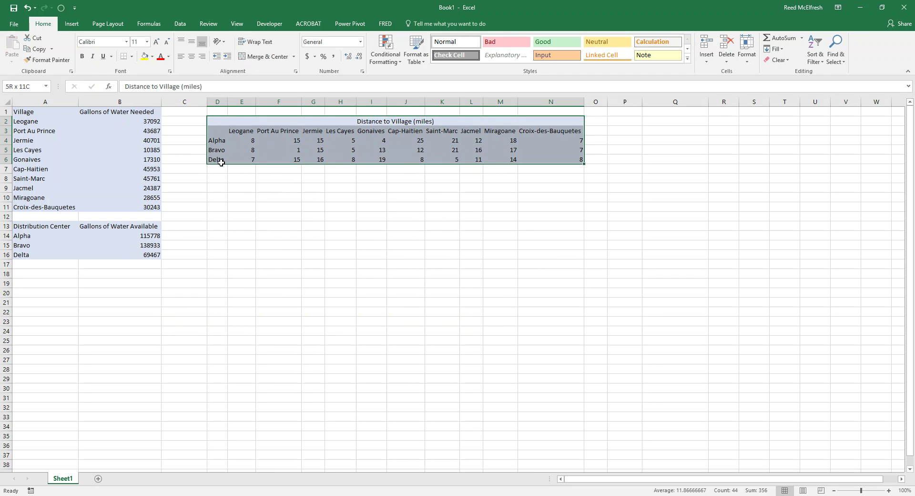
{"action": "key", "text": "ctrl+c"}
{"action": "left_click", "coordinate": [219, 281]}
{"action": "key", "text": "ctrl+v"}
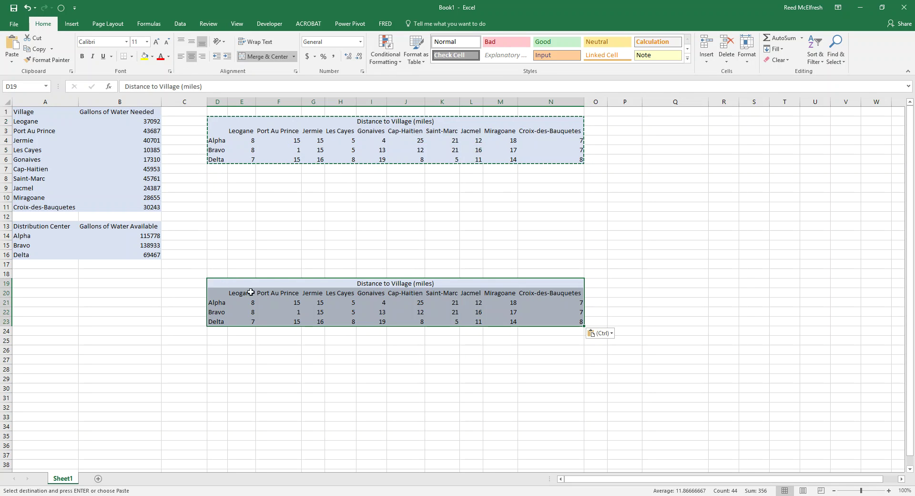
Step: Retitle the copied table 'Gallons of Water Delivered'
{"action": "double_click", "coordinate": [376, 283]}
{"action": "left_click_drag", "start_coordinate": [469, 286], "coordinate": [336, 285]}
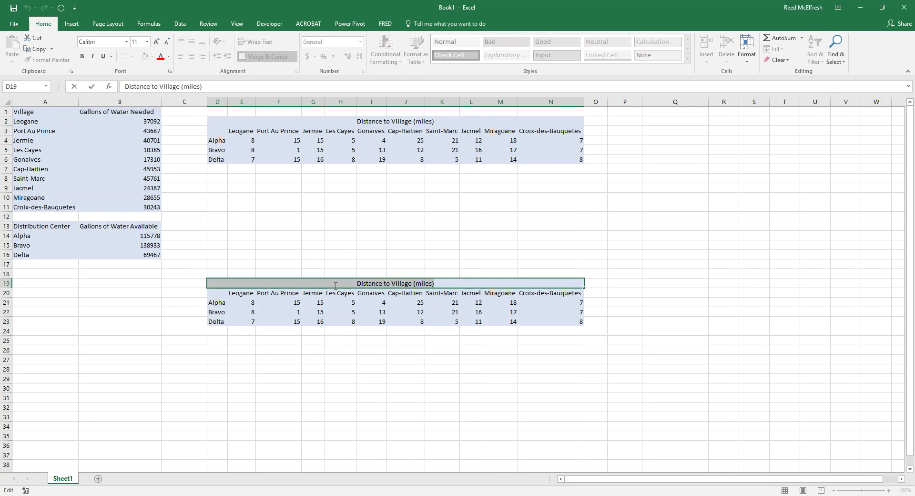
{"action": "type", "text": "Gall"}
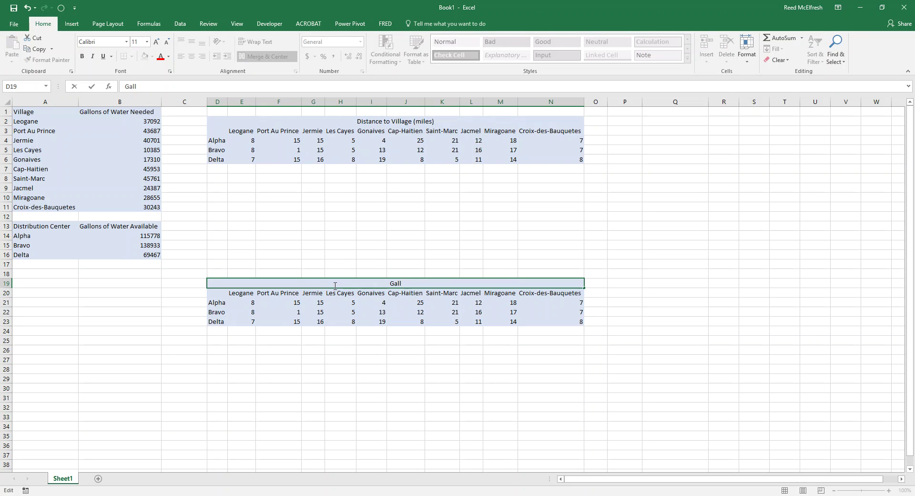
{"action": "type", "text": "ons of Water De"}
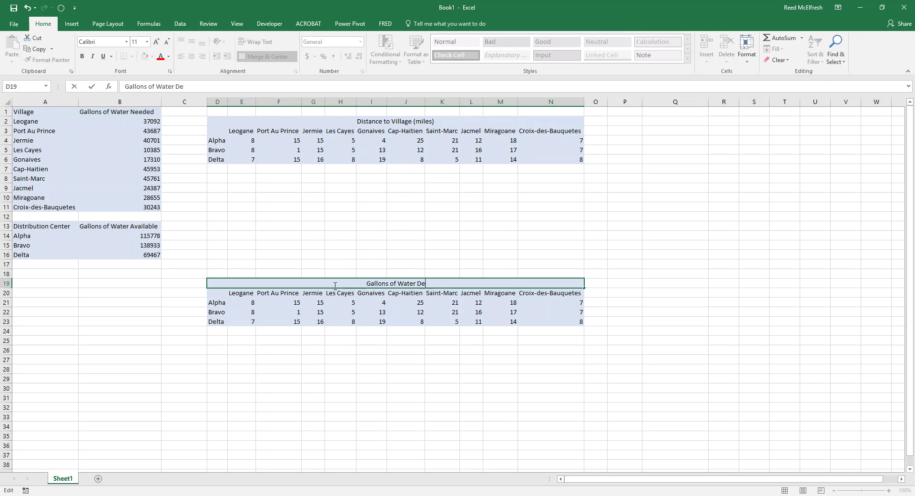
{"action": "type", "text": "livered"}
{"action": "key", "text": "Return"}
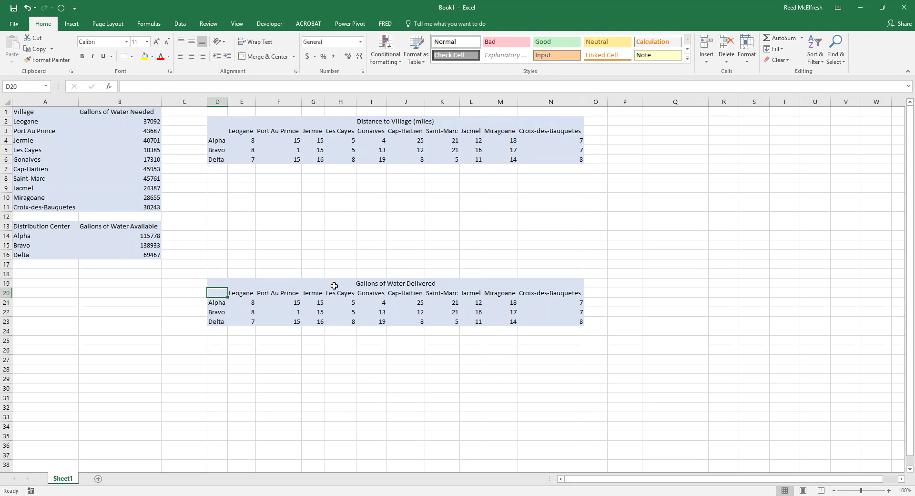
Step: Clear the copied distances from E21:N23 and shade that grid yellow
{"action": "left_click_drag", "start_coordinate": [237, 301], "coordinate": [536, 324]}
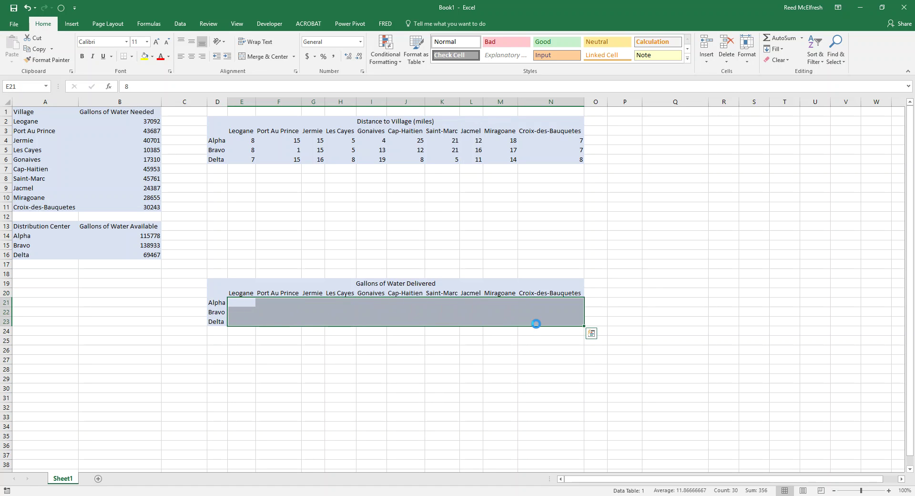
{"action": "key", "text": "Delete"}
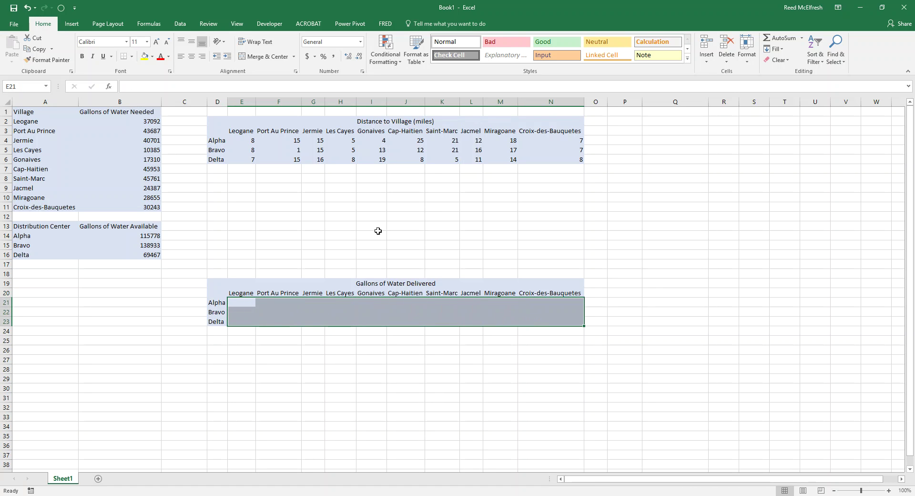
{"action": "left_click", "coordinate": [144, 57]}
Step: Add row totals =SUM(E21:N21) in O21, filled down through O23
{"action": "left_click", "coordinate": [590, 301]}
{"action": "type", "text": "=sum("}
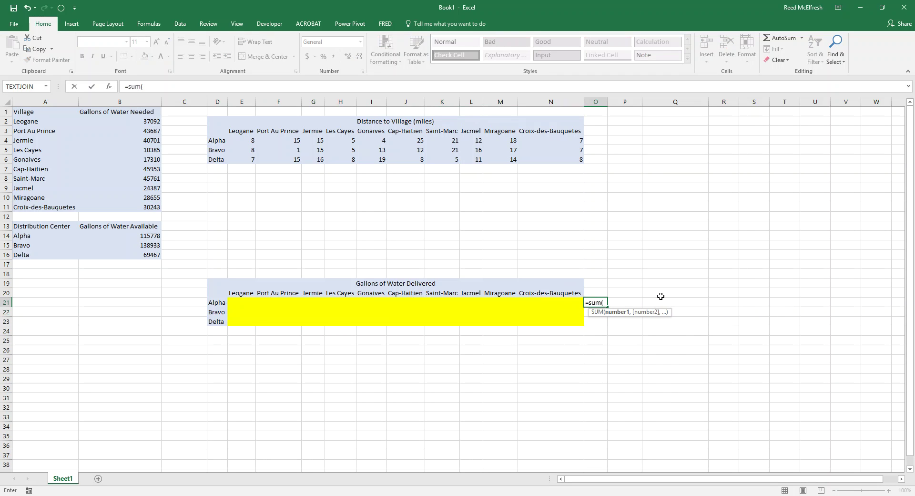
{"action": "key", "text": "Left"}
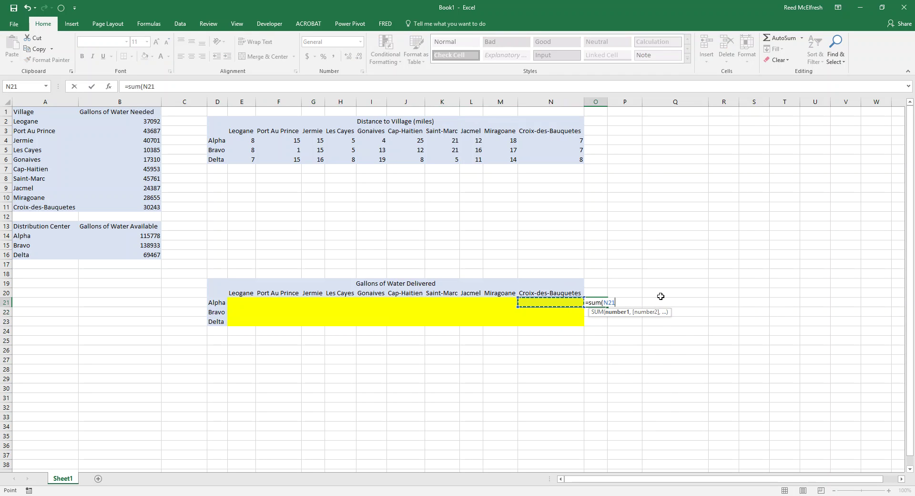
{"action": "key", "text": "shift+Left"}
{"action": "key", "text": "shift+Left"}
{"action": "key", "text": "shift+Left"}
{"action": "key", "text": "shift+Left"}
{"action": "key", "text": "shift+Left"}
{"action": "key", "text": "shift+Left"}
{"action": "key", "text": "shift+Left"}
{"action": "key", "text": "shift+Left"}
{"action": "key", "text": "shift+Left"}
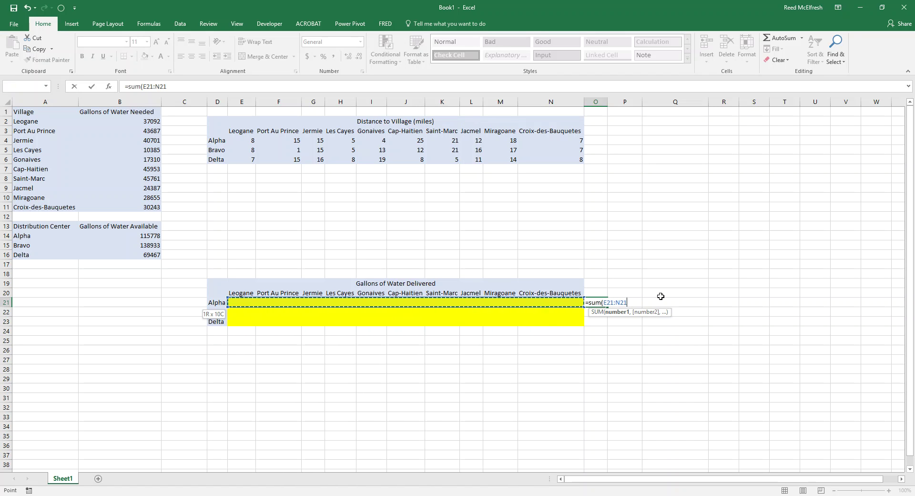
{"action": "type", "text": ")"}
{"action": "key", "text": "Return"}
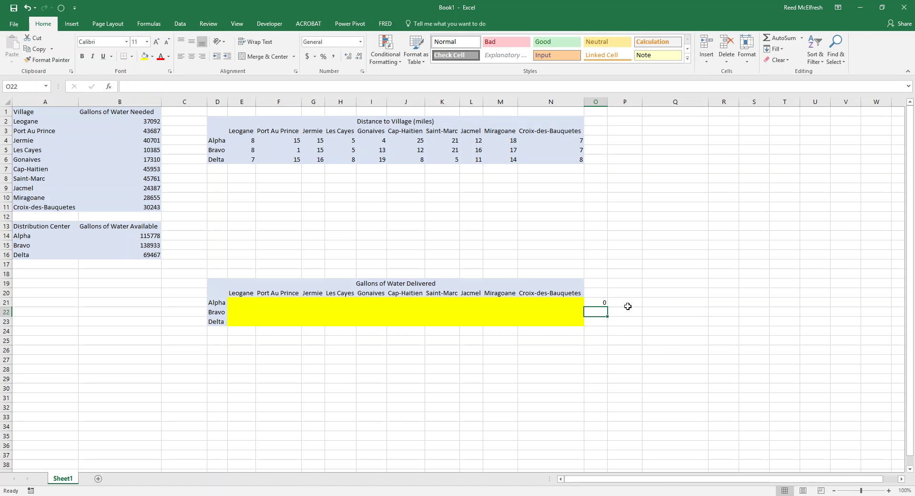
{"action": "left_click", "coordinate": [599, 302]}
{"action": "left_click_drag", "start_coordinate": [605, 303], "coordinate": [610, 324]}
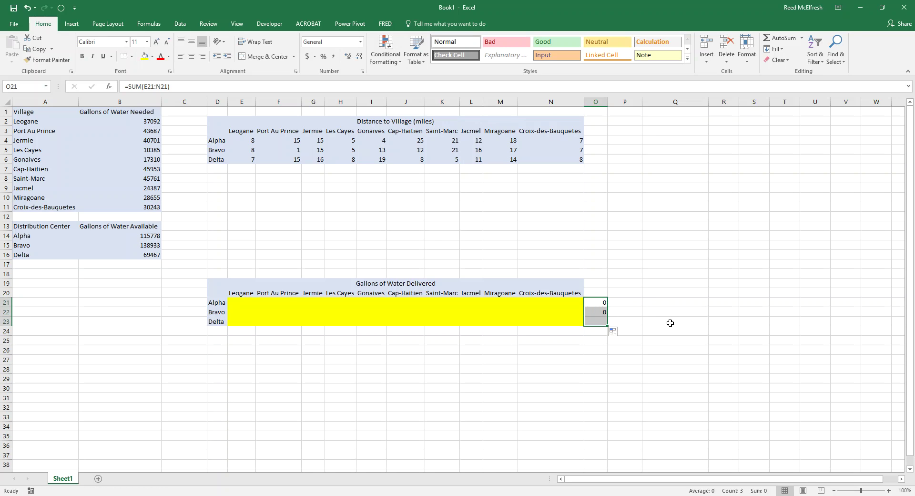
{"action": "left_click", "coordinate": [603, 303]}
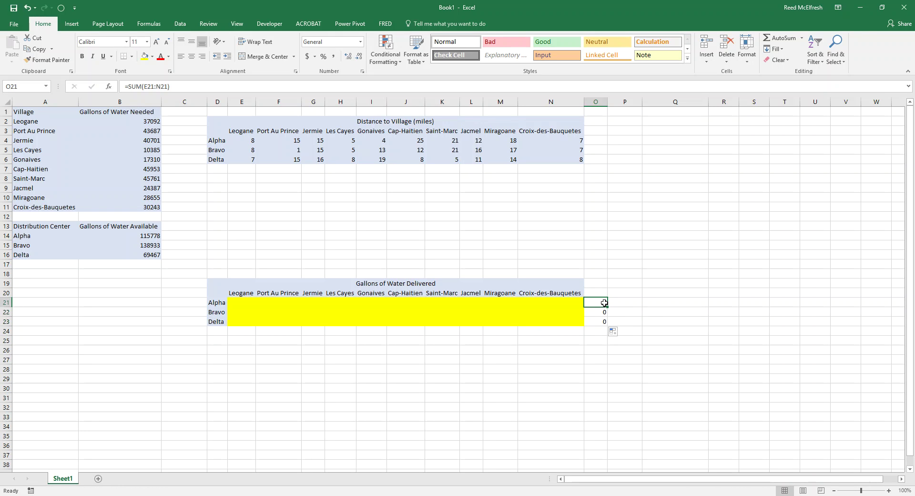
Step: Add column totals =SUM(E21:E23) in E24, filled across through N24
{"action": "left_click", "coordinate": [252, 332]}
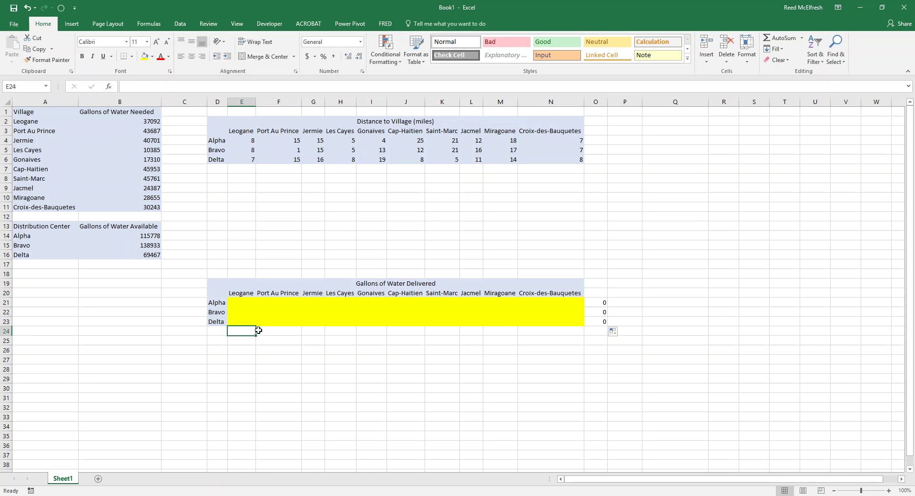
{"action": "type", "text": "=sum("}
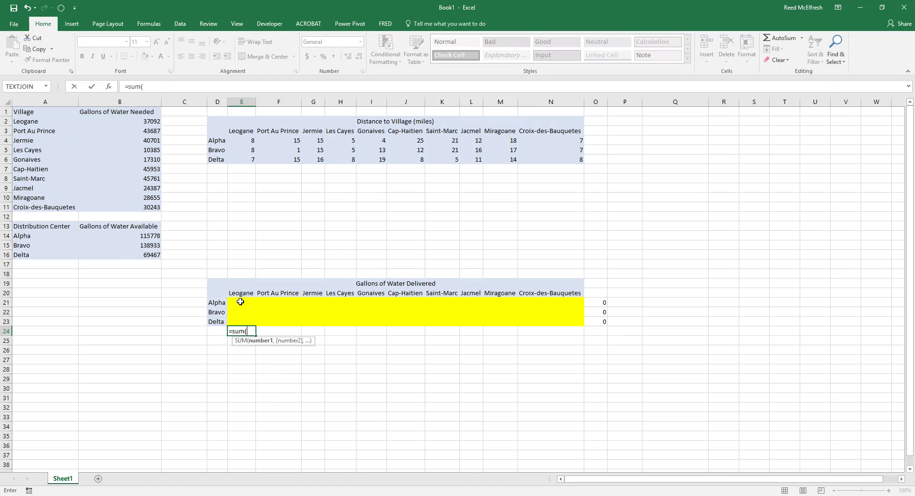
{"action": "left_click_drag", "start_coordinate": [240, 302], "coordinate": [237, 323]}
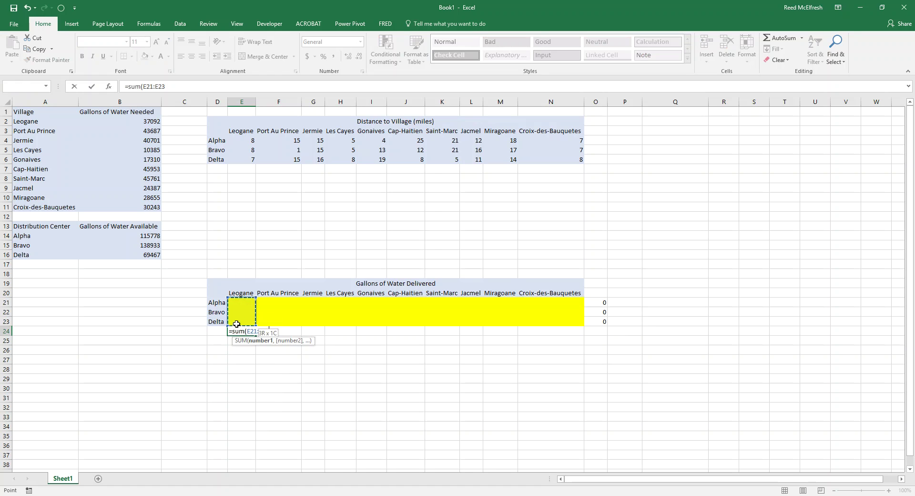
{"action": "key", "text": "Return"}
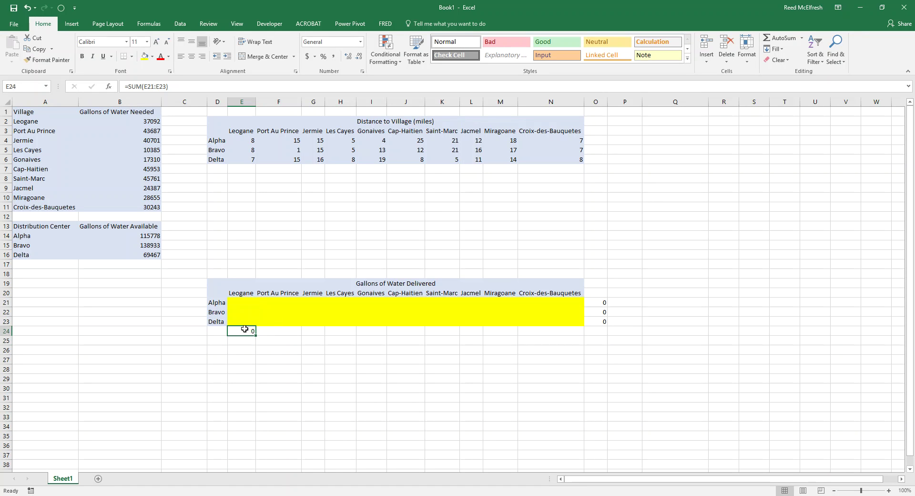
{"action": "left_click_drag", "start_coordinate": [255, 335], "coordinate": [562, 332]}
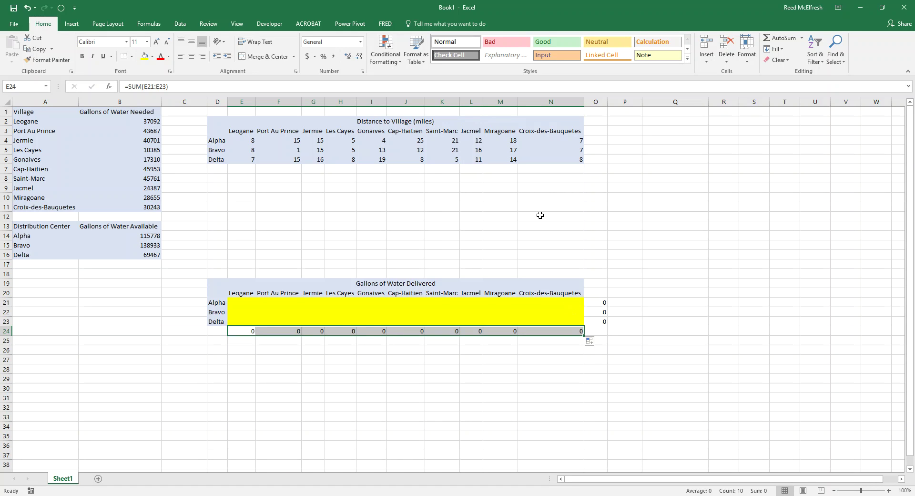
{"action": "left_click", "coordinate": [502, 218]}
Step: Label N12 'Fuel cost (min)'
{"action": "left_click", "coordinate": [550, 219]}
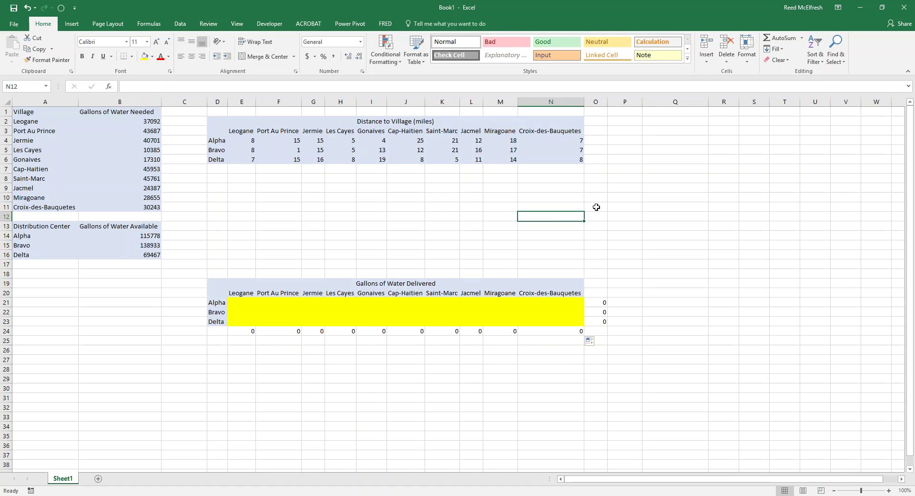
{"action": "type", "text": "Fuel min("}
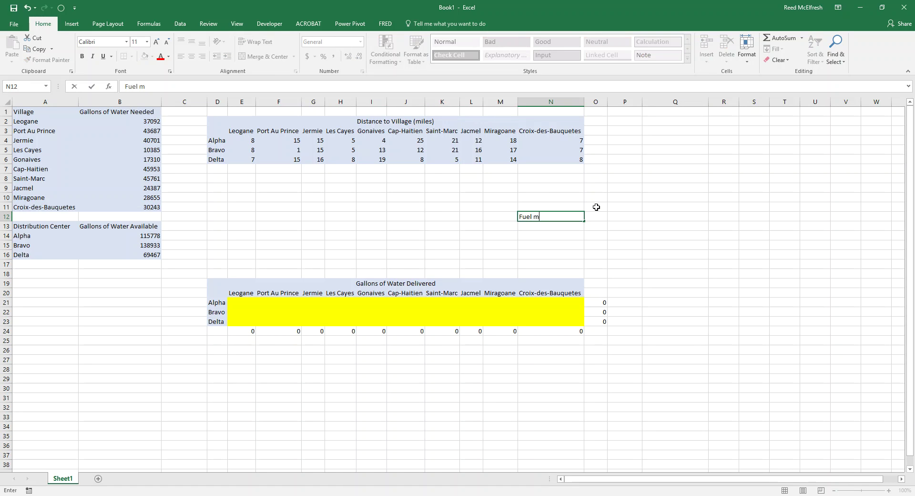
{"action": "key", "text": "BackSpace"}
{"action": "key", "text": "BackSpace"}
{"action": "key", "text": "BackSpace"}
{"action": "type", "text": "cost (mi"}
{"action": "key", "text": "BackSpace"}
{"action": "key", "text": "BackSpace"}
{"action": "key", "text": "BackSpace"}
{"action": "type", "text": "(min)"}
{"action": "key", "text": "Tab"}
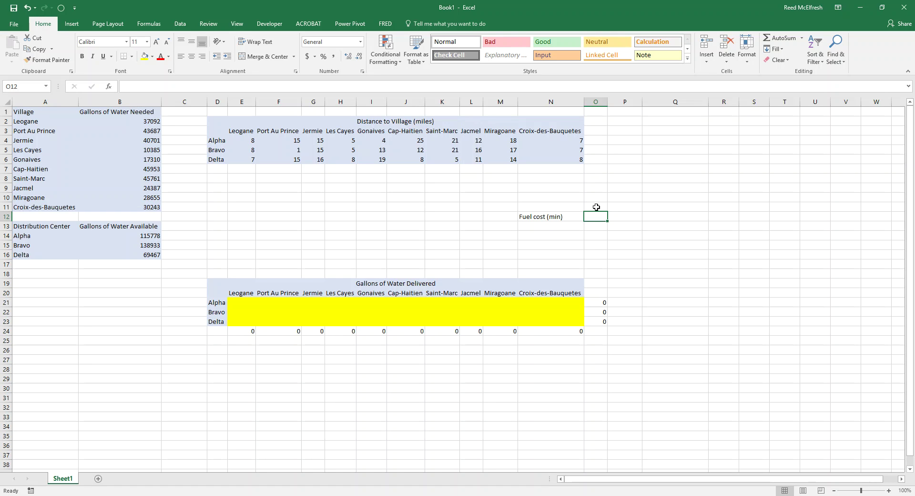
Step: Enter =SUMPRODUCT(E4:N6,E21:N23) in O12 as the fuel cost total
{"action": "type", "text": "=SUM("}
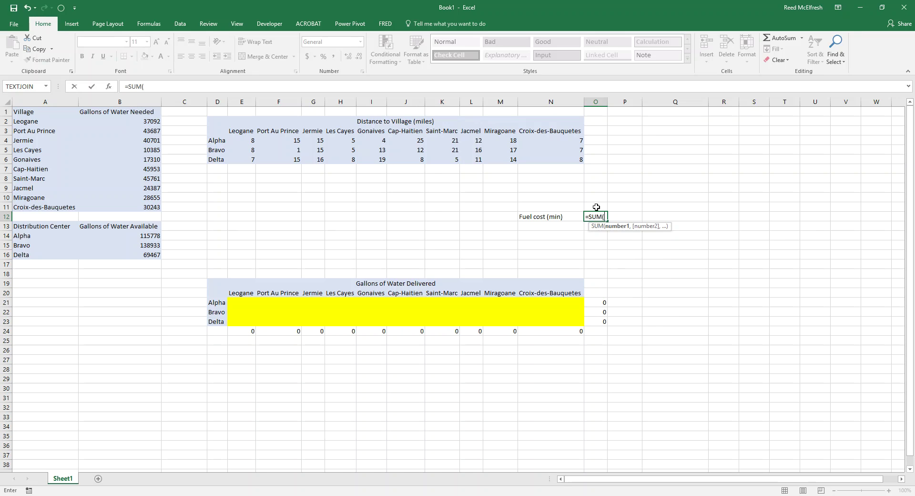
{"action": "key", "text": "BackSpace"}
{"action": "type", "text": "p"}
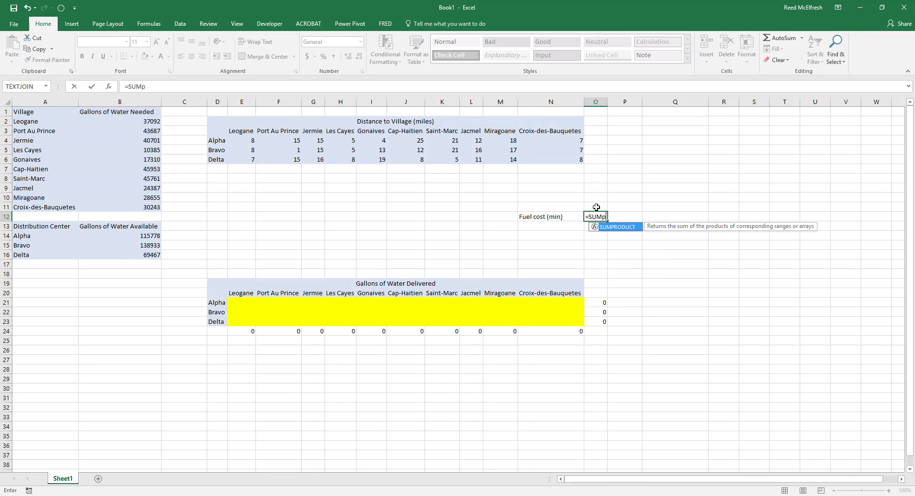
{"action": "type", "text": "r"}
{"action": "key", "text": "Tab"}
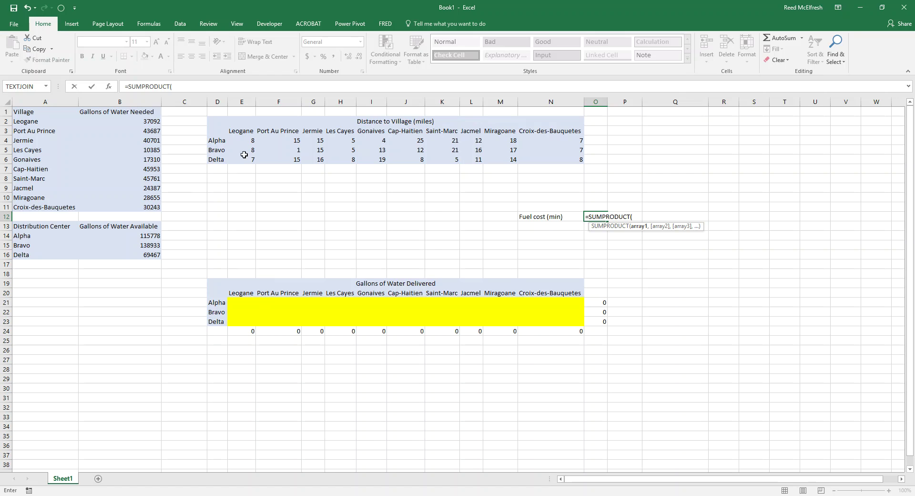
{"action": "left_click_drag", "start_coordinate": [241, 140], "coordinate": [545, 158]}
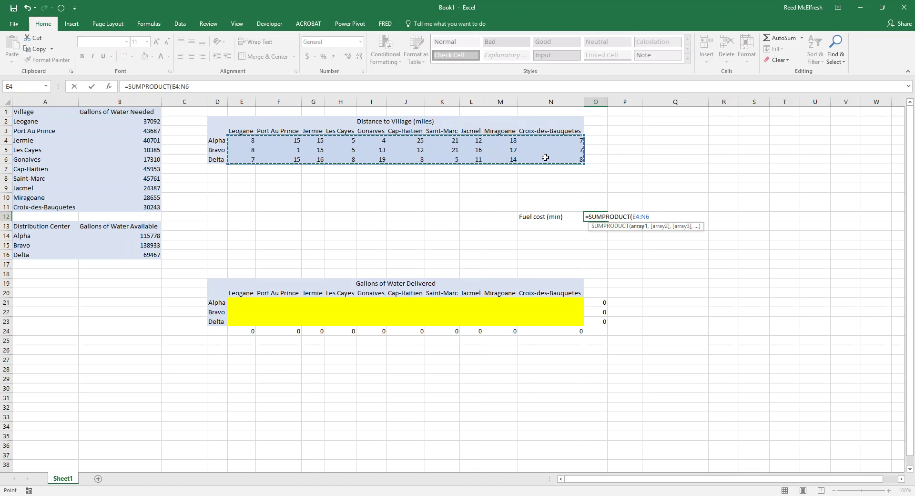
{"action": "type", "text": ","}
{"action": "left_click_drag", "start_coordinate": [240, 302], "coordinate": [563, 316]}
{"action": "key", "text": "ctrl+Return"}
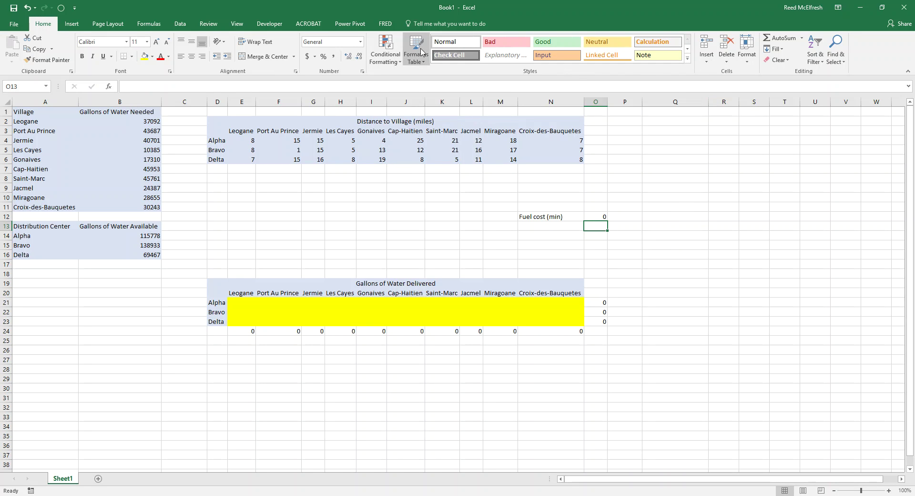
{"action": "left_click", "coordinate": [185, 28]}
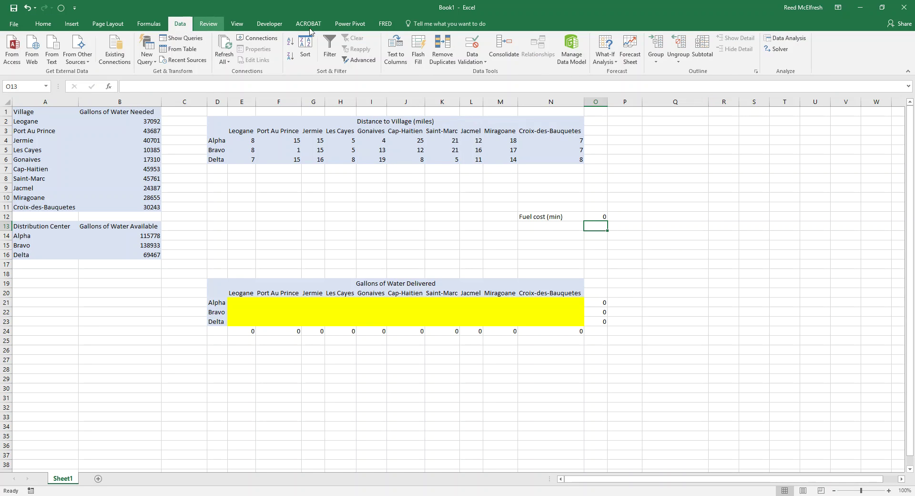
Step: Set Solver to minimise $O$12 by changing cells $E$21:$N$23
{"action": "left_click", "coordinate": [779, 50]}
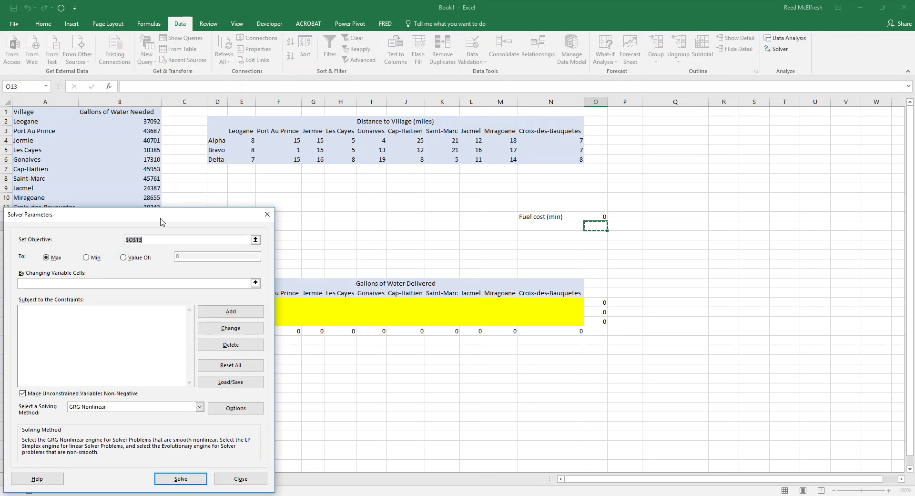
{"action": "left_click_drag", "start_coordinate": [123, 215], "coordinate": [743, 129]}
{"action": "left_click", "coordinate": [877, 153]}
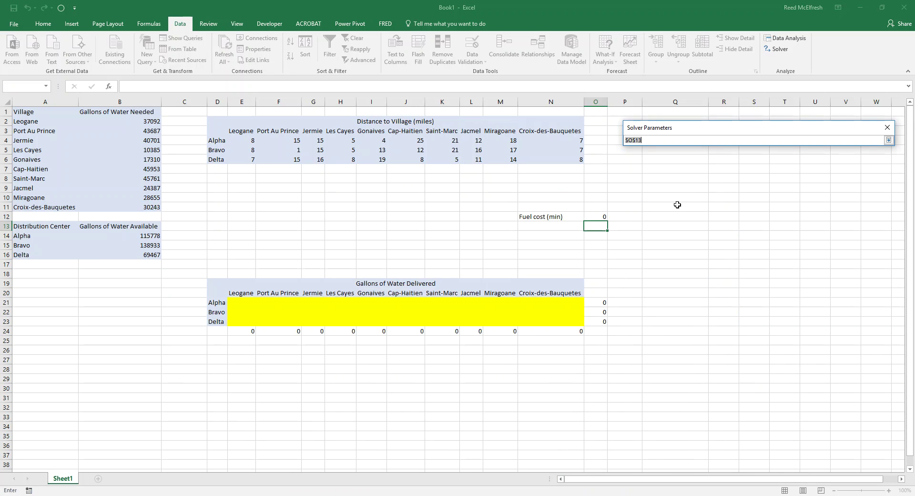
{"action": "left_click", "coordinate": [594, 216]}
{"action": "left_click", "coordinate": [888, 139]}
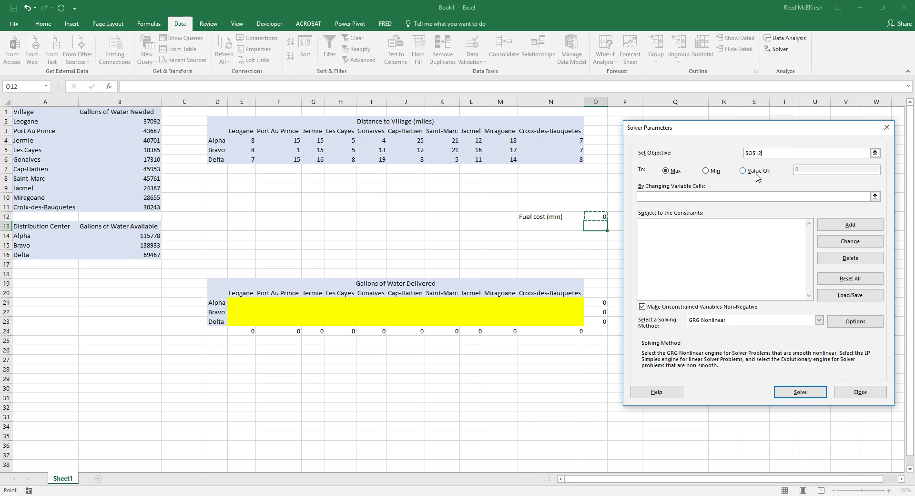
{"action": "left_click", "coordinate": [710, 172]}
{"action": "left_click", "coordinate": [689, 197]}
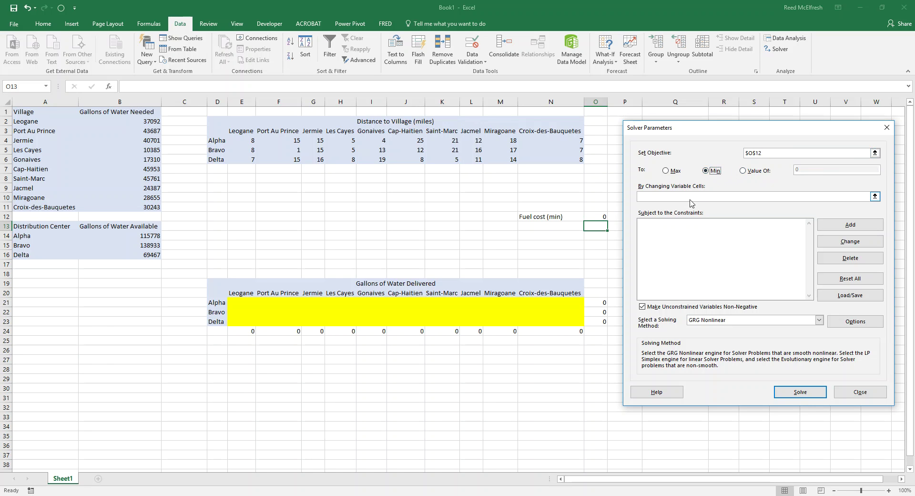
{"action": "left_click_drag", "start_coordinate": [241, 303], "coordinate": [555, 321]}
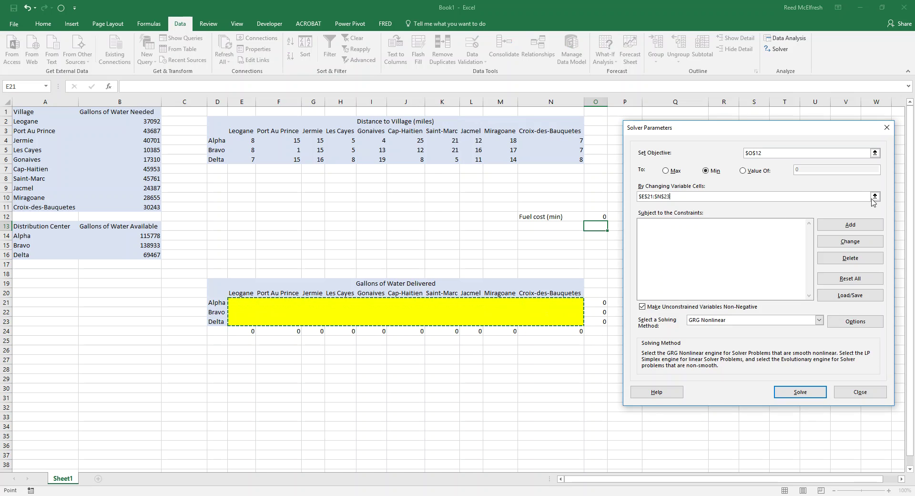
{"action": "left_click", "coordinate": [847, 226]}
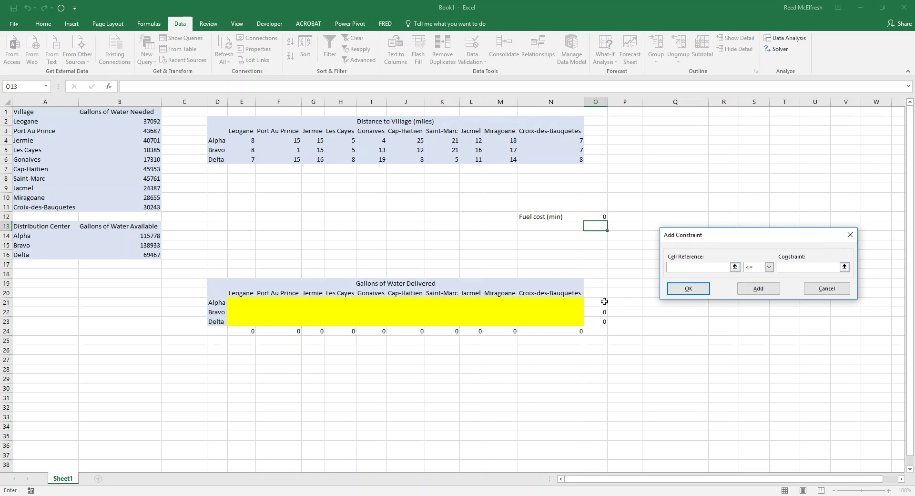
Step: Add supply constraints O21<=B14, O22<=B15 and O23<=Delta's gallons available
{"action": "left_click", "coordinate": [601, 303]}
{"action": "left_click", "coordinate": [796, 267]}
{"action": "left_click", "coordinate": [144, 235]}
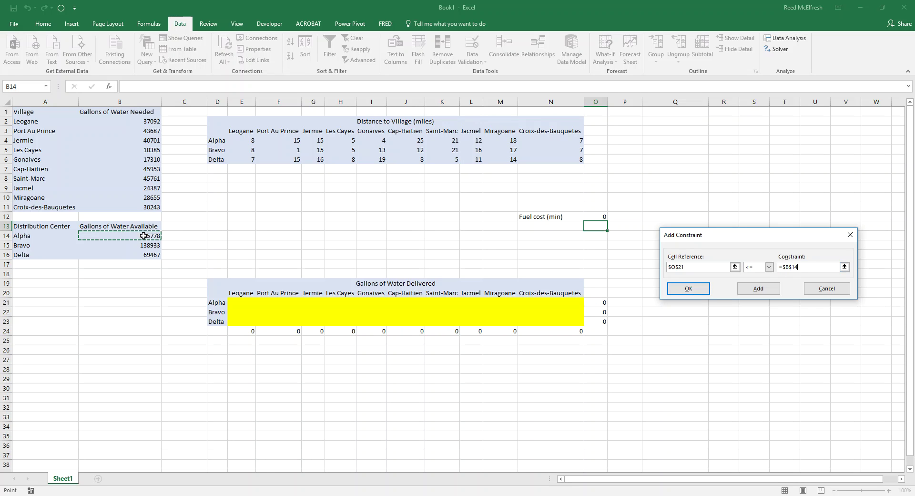
{"action": "left_click", "coordinate": [758, 288]}
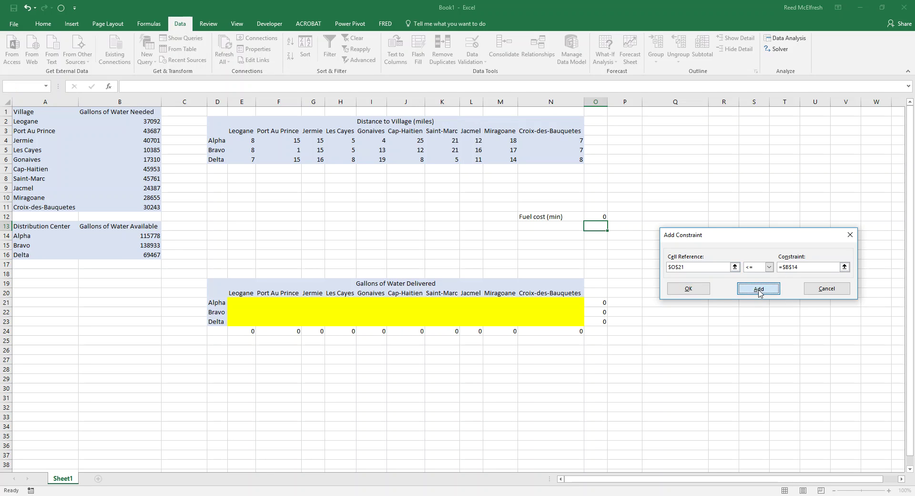
{"action": "left_click", "coordinate": [594, 311]}
{"action": "left_click", "coordinate": [805, 267]}
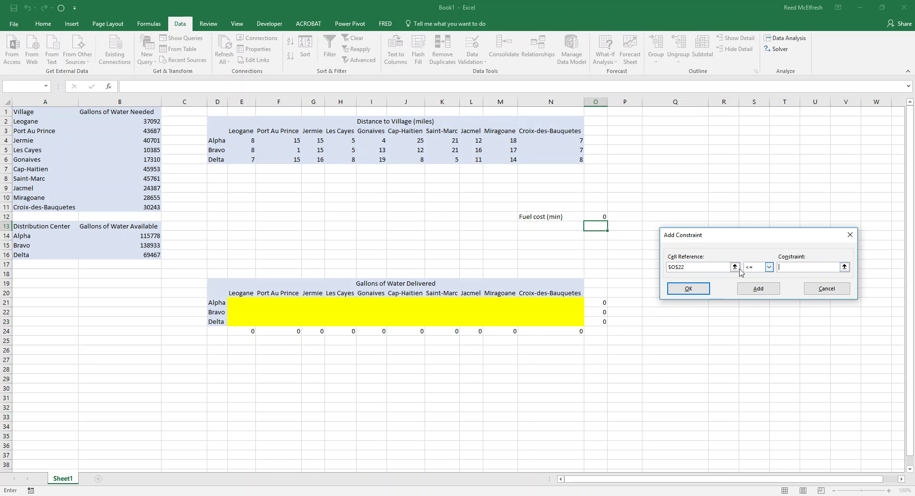
{"action": "left_click", "coordinate": [158, 246]}
{"action": "left_click", "coordinate": [759, 288]}
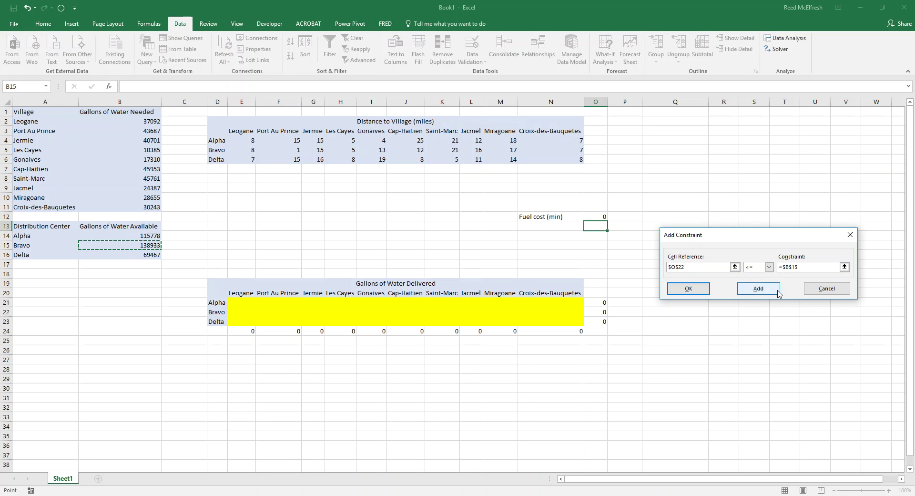
{"action": "left_click", "coordinate": [602, 321]}
{"action": "left_click", "coordinate": [806, 267]}
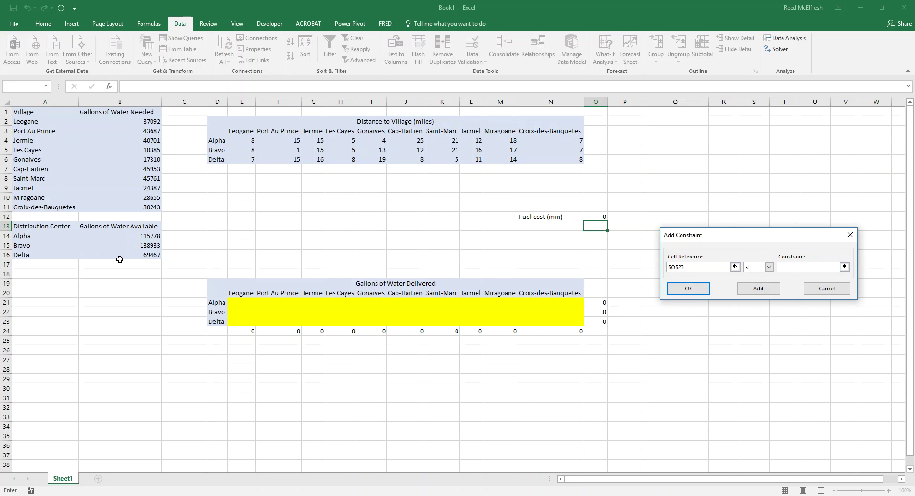
{"action": "left_click", "coordinate": [124, 261]}
{"action": "left_click", "coordinate": [759, 288]}
Step: Add demand constraints E24>=B2, F24>=B3 (Port Au Prince) and G24>=B4 (Jermie)
{"action": "left_click", "coordinate": [240, 331]}
{"action": "left_click", "coordinate": [768, 267]}
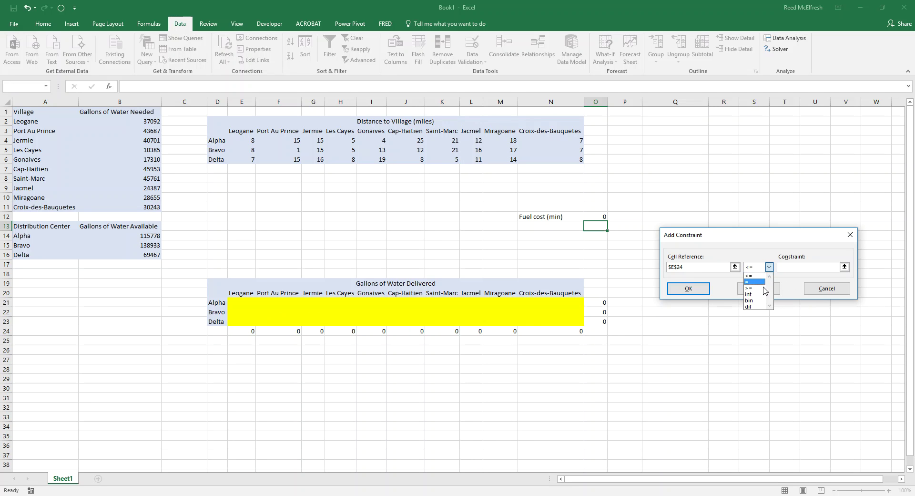
{"action": "left_click", "coordinate": [756, 287]}
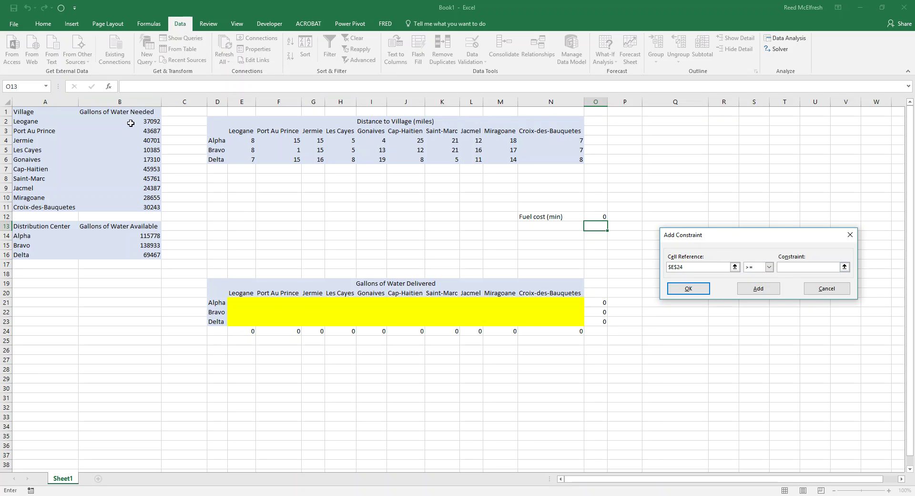
{"action": "left_click", "coordinate": [131, 122]}
{"action": "left_click", "coordinate": [758, 288]}
{"action": "left_click", "coordinate": [290, 330]}
{"action": "left_click", "coordinate": [769, 267]}
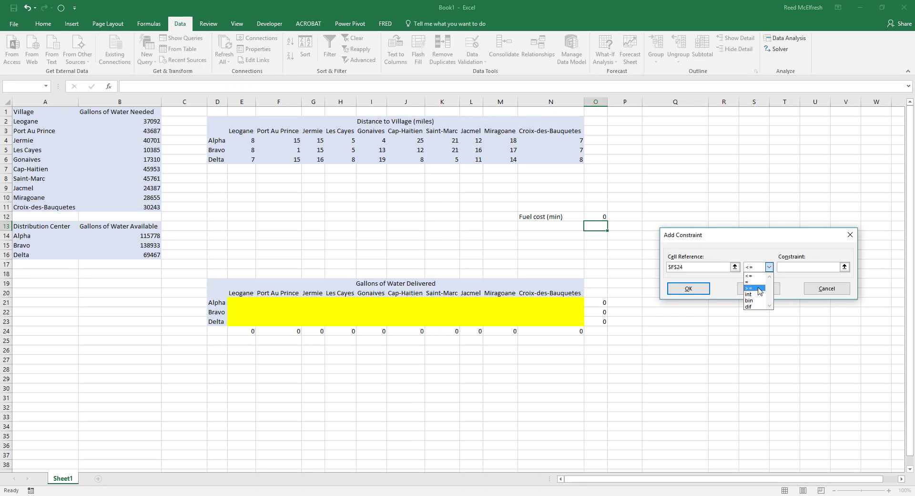
{"action": "left_click", "coordinate": [759, 289]}
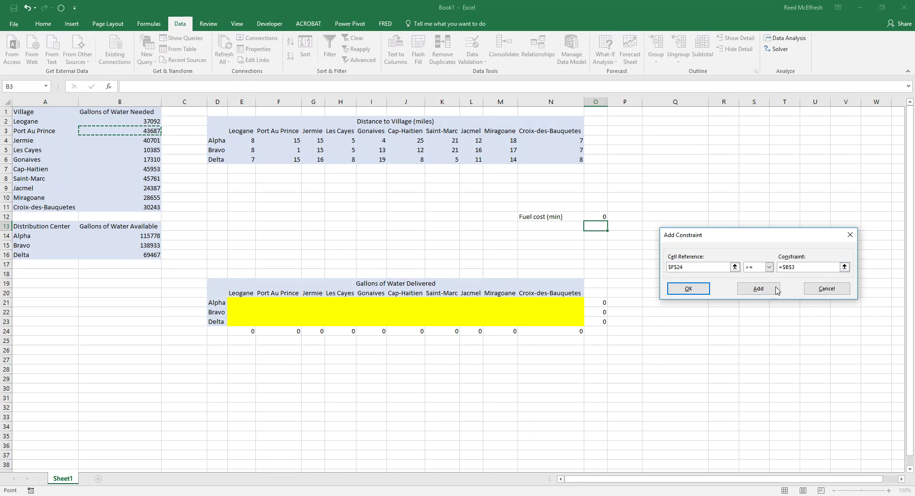
{"action": "left_click", "coordinate": [758, 289]}
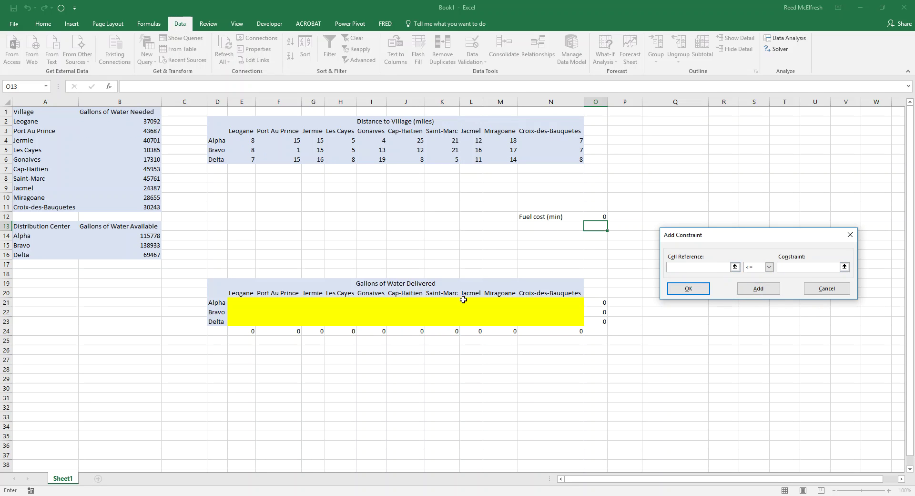
{"action": "left_click", "coordinate": [318, 331]}
{"action": "left_click", "coordinate": [749, 273]}
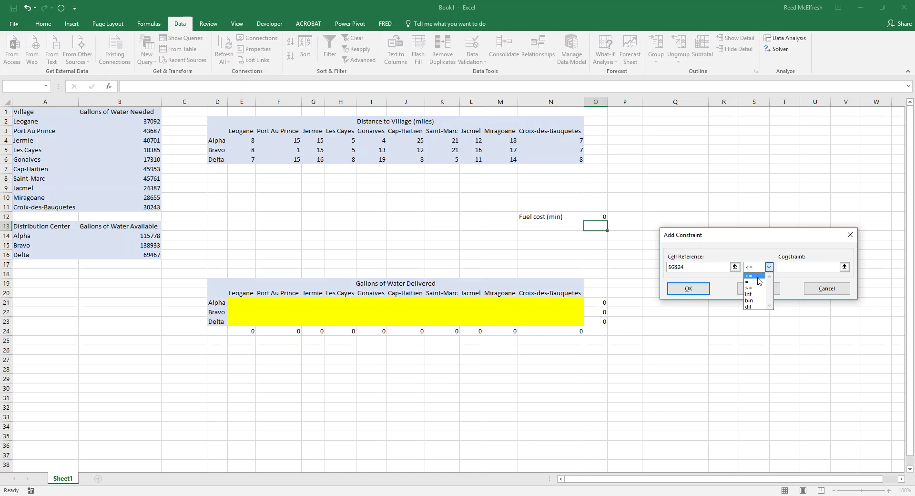
{"action": "left_click", "coordinate": [760, 289]}
{"action": "left_click", "coordinate": [146, 141]}
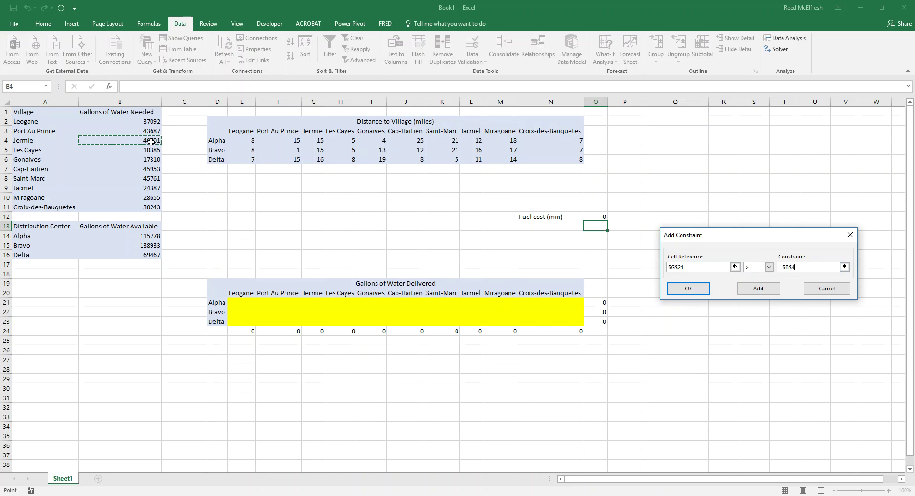
{"action": "key", "text": "Return"}
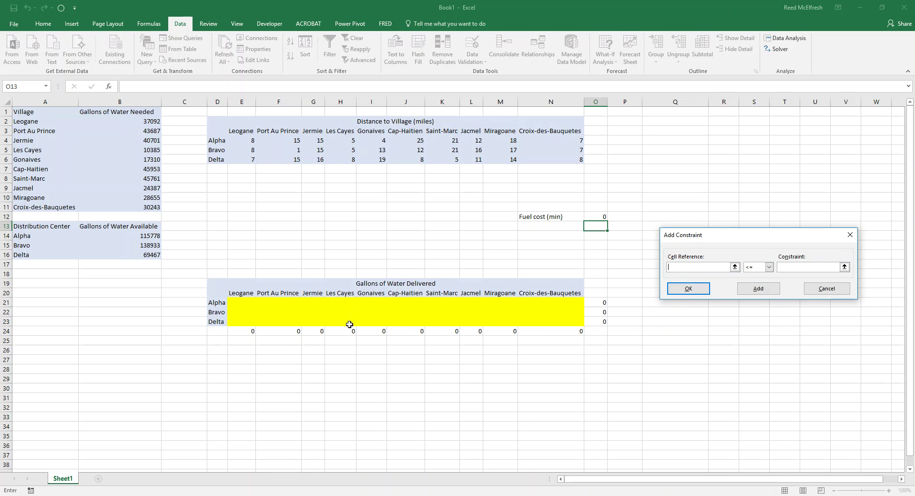
Step: Add demand constraints H24>=B5 and I24>=B6, and begin J24 with >=
{"action": "left_click", "coordinate": [352, 330]}
{"action": "left_click", "coordinate": [758, 267]}
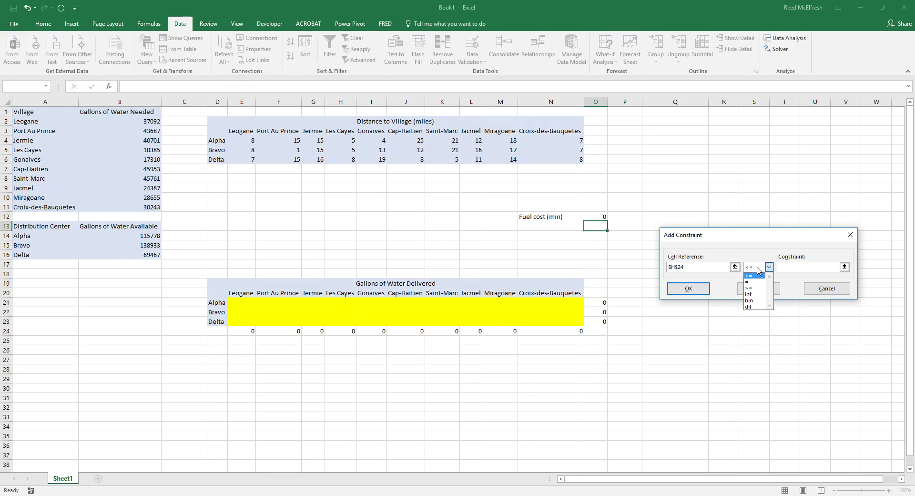
{"action": "left_click", "coordinate": [756, 289]}
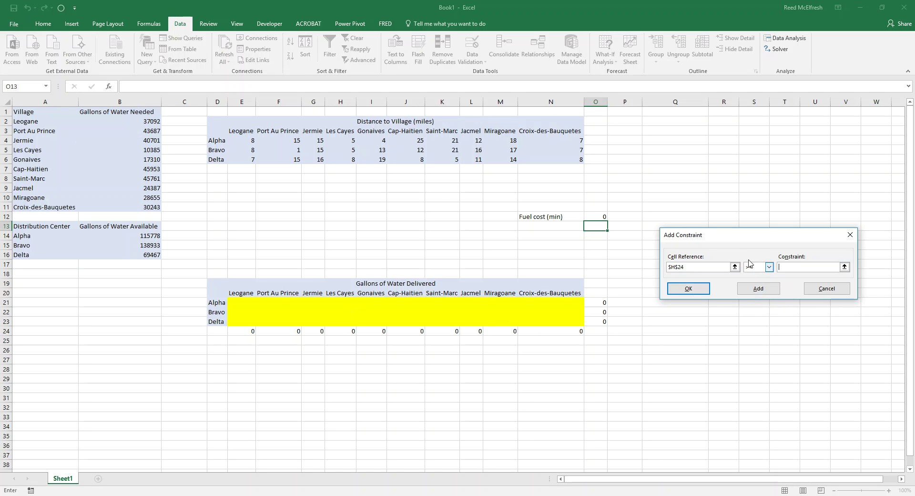
{"action": "left_click", "coordinate": [153, 150]}
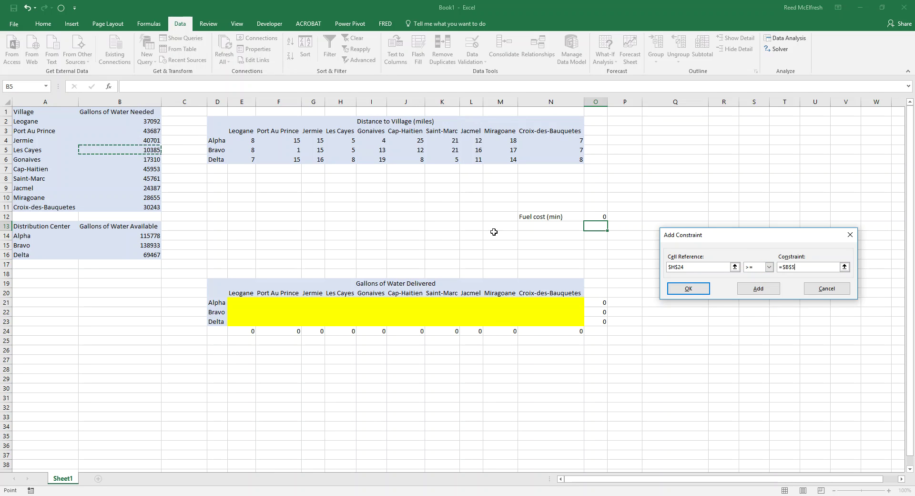
{"action": "left_click", "coordinate": [737, 287]}
{"action": "left_click", "coordinate": [371, 330]}
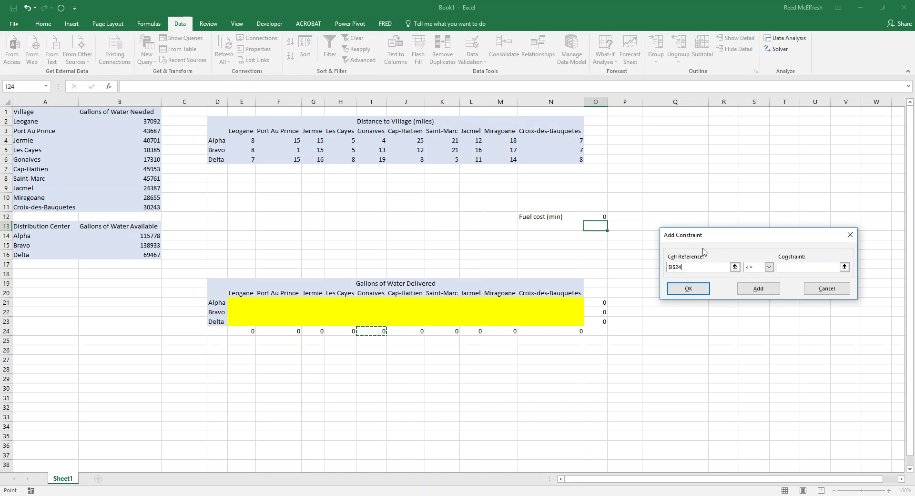
{"action": "left_click", "coordinate": [768, 267]}
{"action": "left_click", "coordinate": [756, 289]}
{"action": "left_click", "coordinate": [161, 161]}
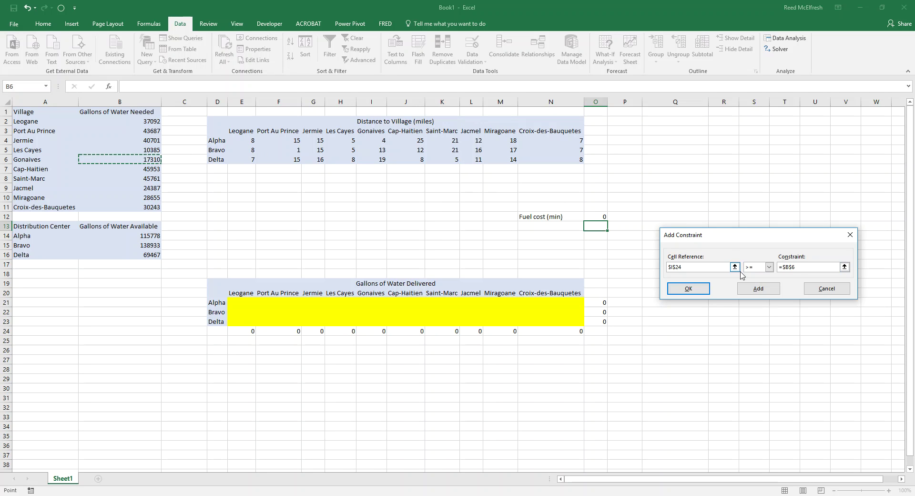
{"action": "left_click", "coordinate": [754, 288]}
{"action": "left_click", "coordinate": [412, 330]}
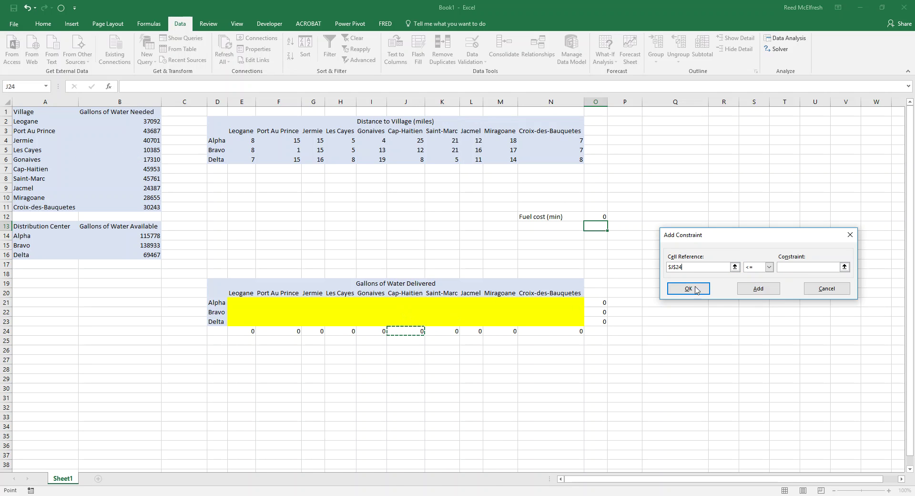
{"action": "left_click", "coordinate": [759, 266]}
{"action": "left_click", "coordinate": [756, 288]}
Step: Complete the Cap-Haitien constraint J24>=B7 and add Saint-Marc's K24>=B8
{"action": "left_click", "coordinate": [152, 170]}
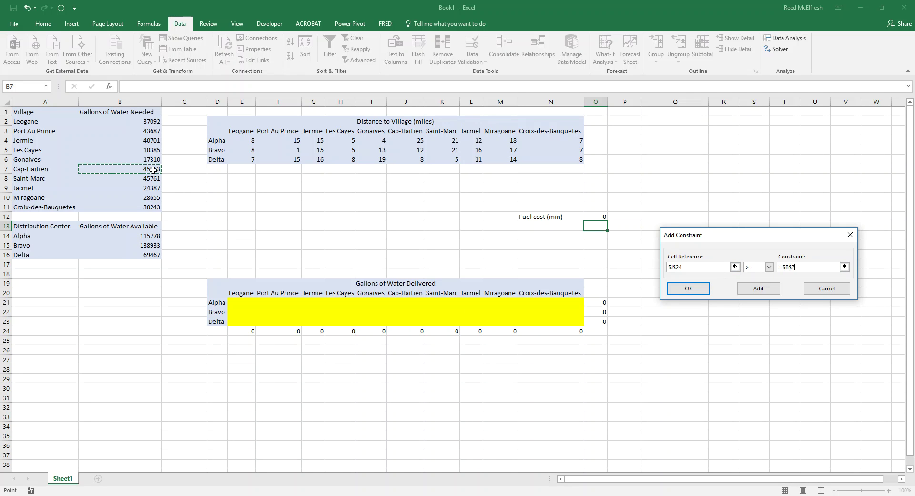
{"action": "left_click", "coordinate": [759, 288]}
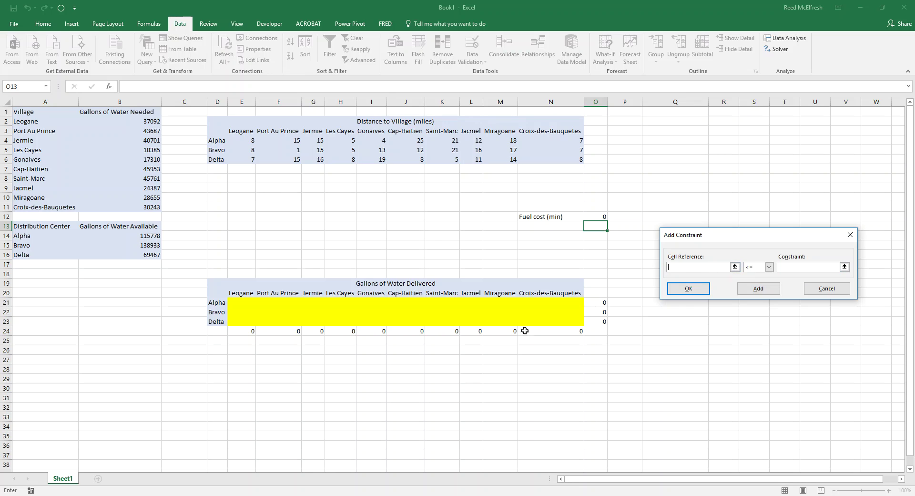
{"action": "left_click", "coordinate": [455, 331]}
{"action": "key", "text": "Tab"}
{"action": "left_click", "coordinate": [770, 267]}
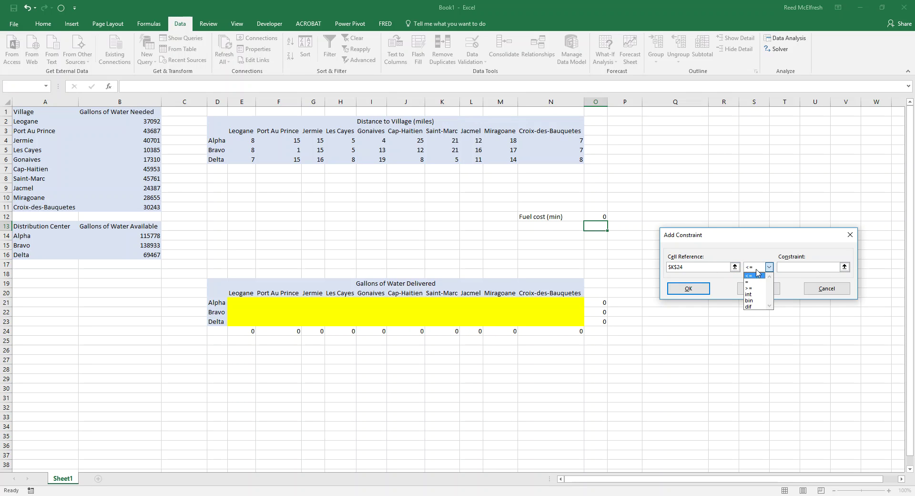
{"action": "left_click", "coordinate": [756, 288]}
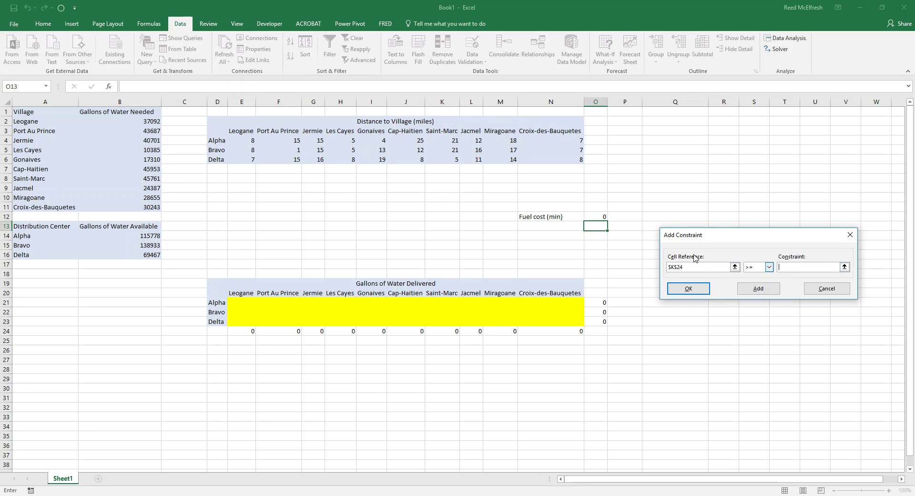
{"action": "left_click", "coordinate": [158, 169]}
{"action": "left_click", "coordinate": [752, 293]}
{"action": "left_click", "coordinate": [446, 331]}
{"action": "key", "text": "Tab"}
{"action": "left_click", "coordinate": [757, 271]}
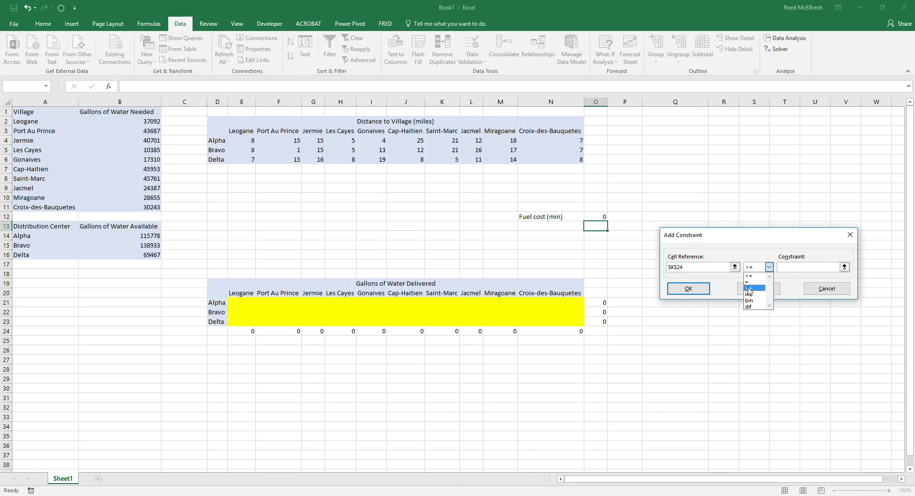
{"action": "left_click", "coordinate": [756, 288]}
{"action": "left_click", "coordinate": [163, 180]}
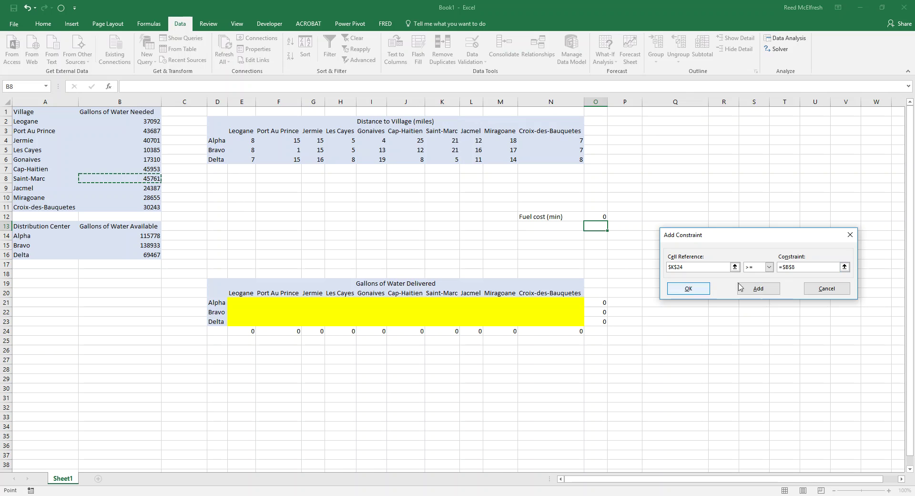
{"action": "left_click", "coordinate": [758, 288]}
Step: Add Jacmel's demand constraint L24>=B9
{"action": "left_click", "coordinate": [474, 330]}
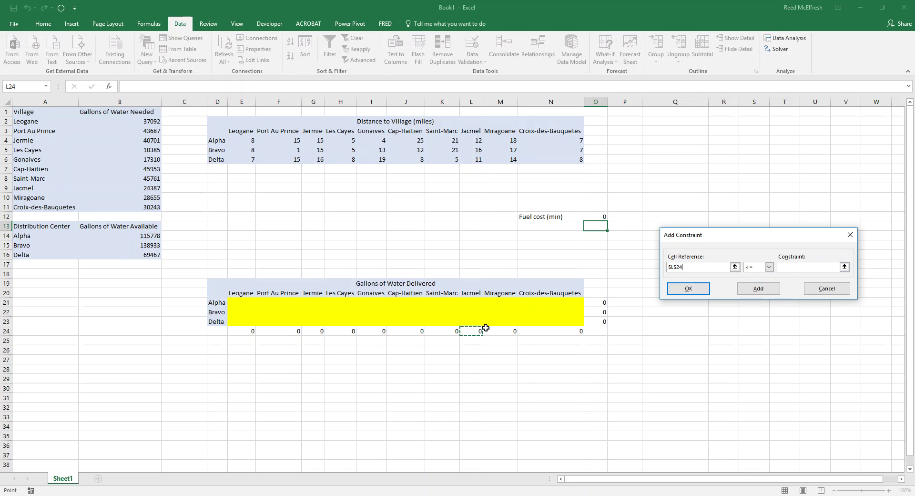
{"action": "left_click", "coordinate": [767, 267]}
{"action": "left_click", "coordinate": [755, 288]}
{"action": "left_click", "coordinate": [158, 190]}
{"action": "left_click", "coordinate": [758, 290]}
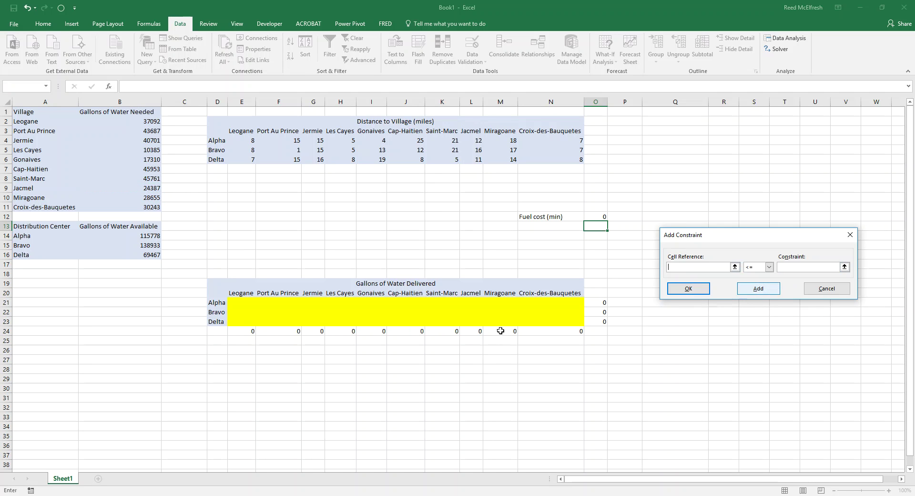
{"action": "left_click", "coordinate": [475, 330]}
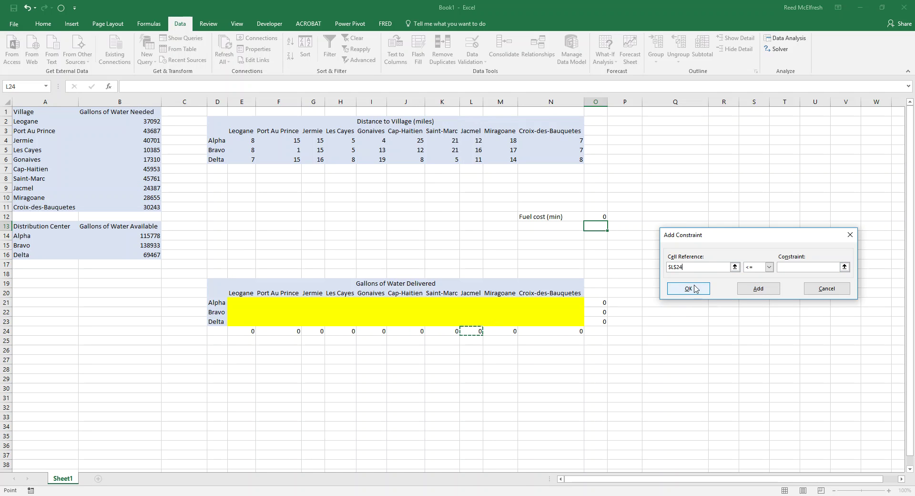
{"action": "left_click", "coordinate": [769, 267]}
{"action": "left_click", "coordinate": [755, 288]}
{"action": "left_click", "coordinate": [149, 191]}
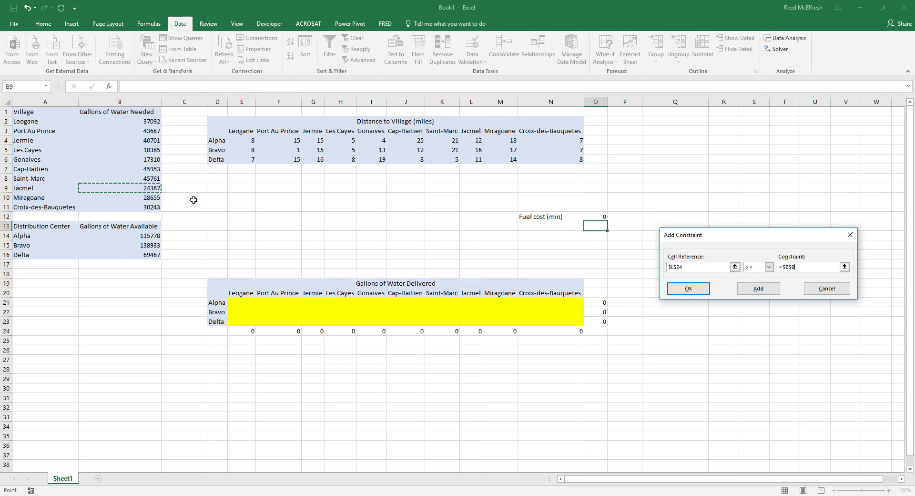
{"action": "left_click", "coordinate": [759, 288]}
Step: Add demand constraints M24>= for Miragoane and N24>=B11 for Croix-des-Bauquetes
{"action": "left_click", "coordinate": [507, 331]}
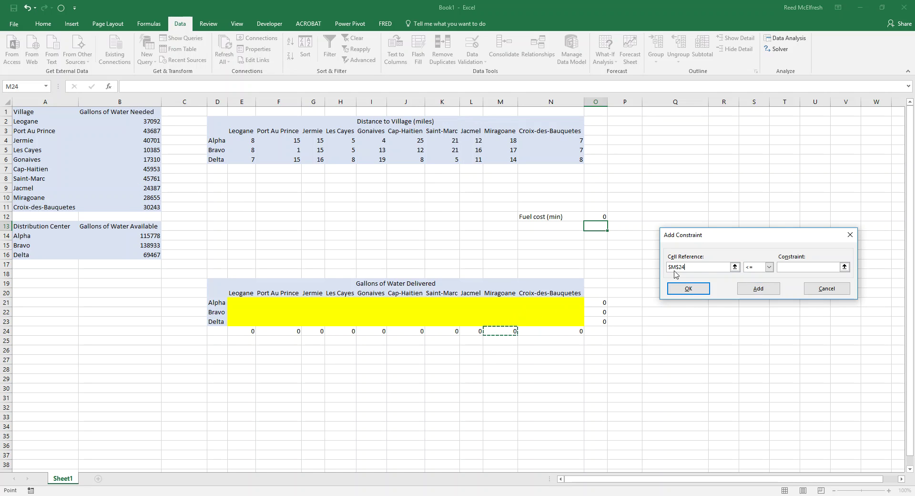
{"action": "left_click", "coordinate": [768, 267]}
{"action": "left_click", "coordinate": [755, 294]}
{"action": "left_click", "coordinate": [769, 266]}
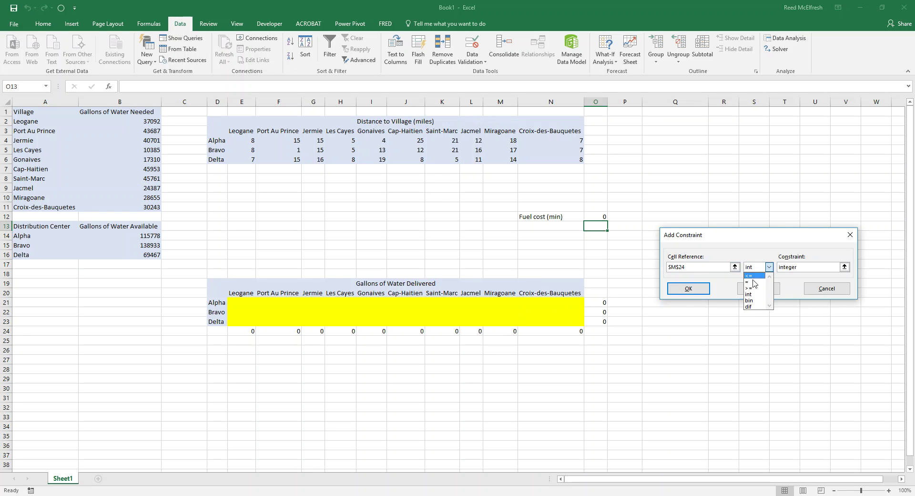
{"action": "left_click", "coordinate": [756, 288]}
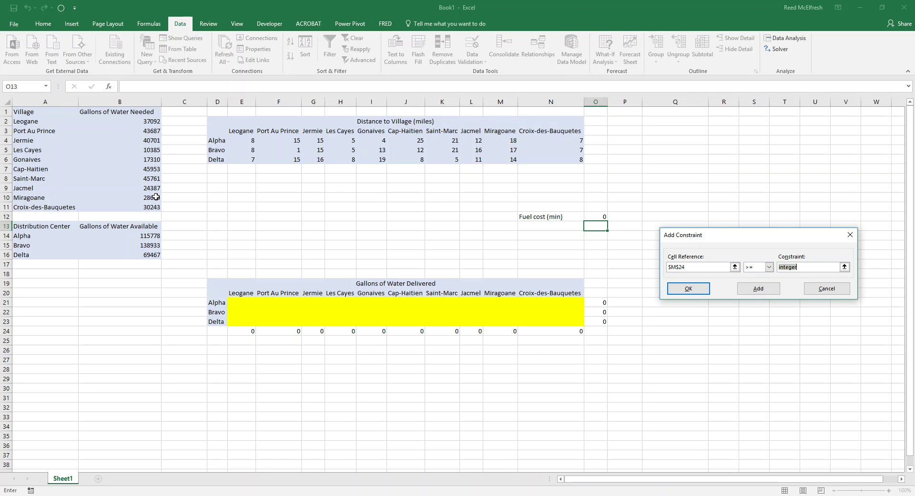
{"action": "left_click", "coordinate": [758, 288]}
{"action": "left_click", "coordinate": [562, 332]}
{"action": "left_click", "coordinate": [768, 267]}
{"action": "left_click", "coordinate": [755, 288]}
{"action": "left_click", "coordinate": [157, 208]}
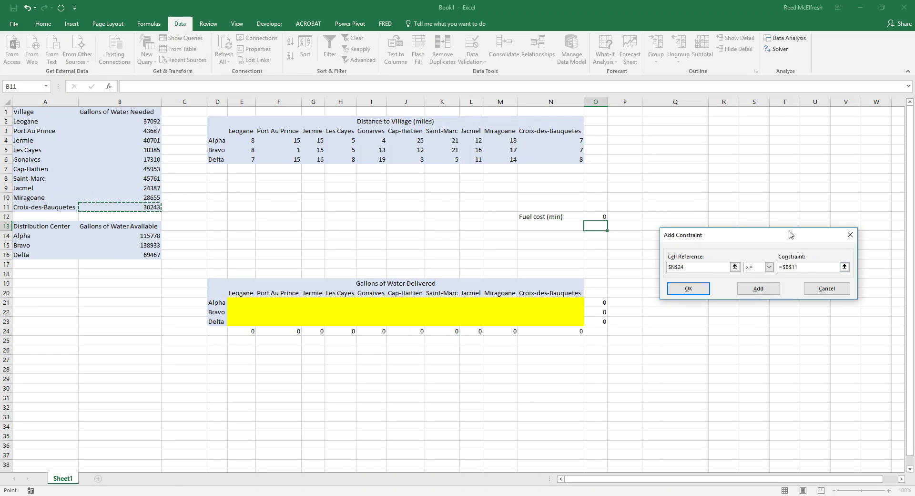
{"action": "left_click", "coordinate": [758, 287]}
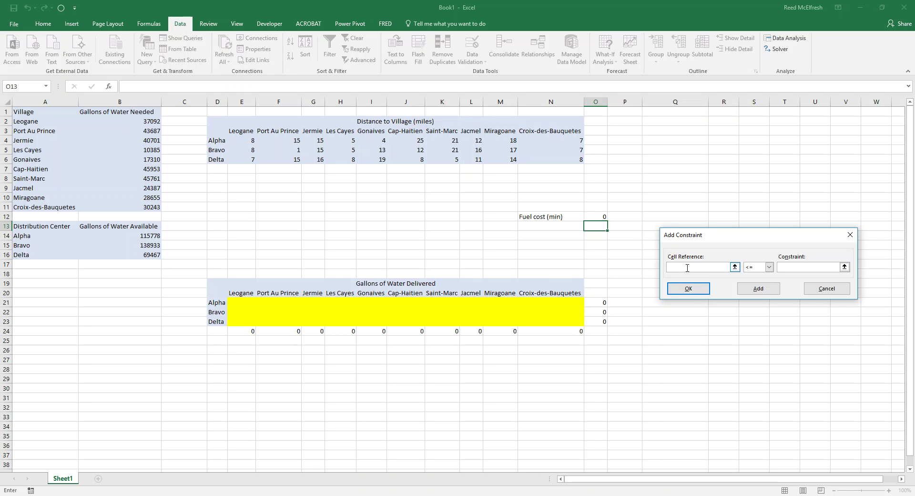
Step: Add a Solver constraint making every delivery cell in E21:N23 an integer
{"action": "left_click_drag", "start_coordinate": [241, 298], "coordinate": [539, 322]}
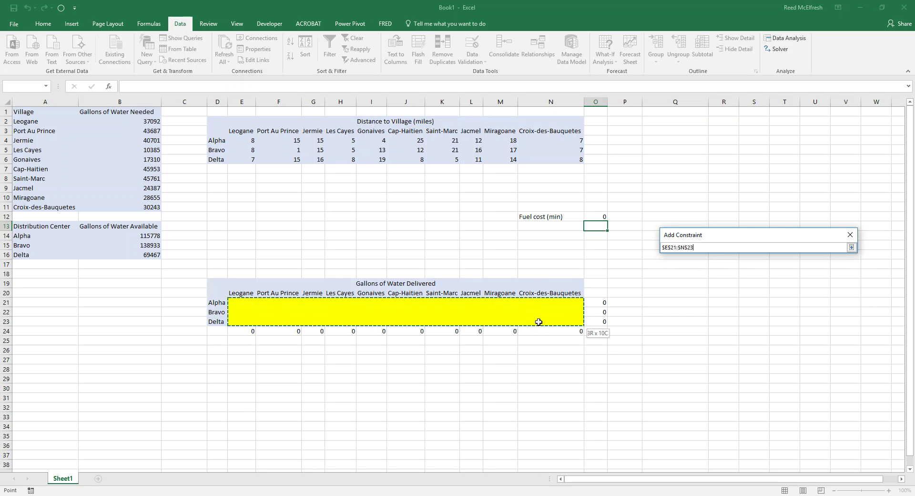
{"action": "left_click", "coordinate": [768, 267]}
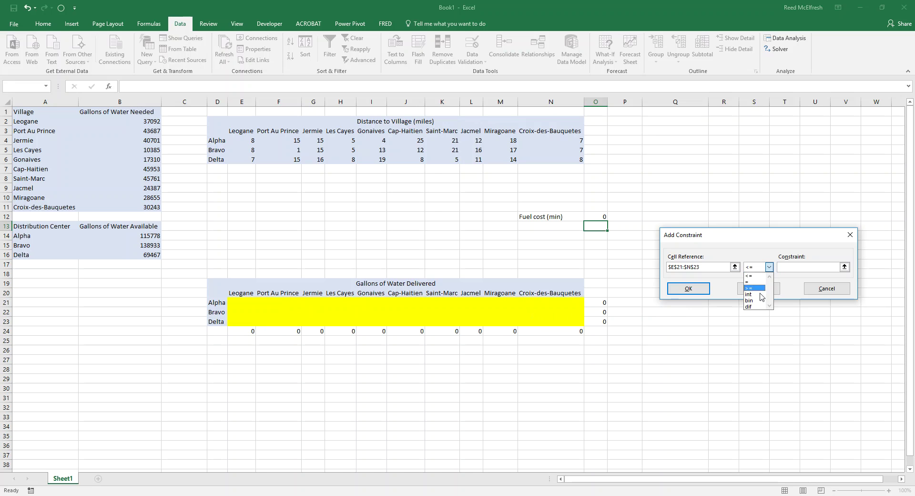
{"action": "left_click", "coordinate": [760, 294]}
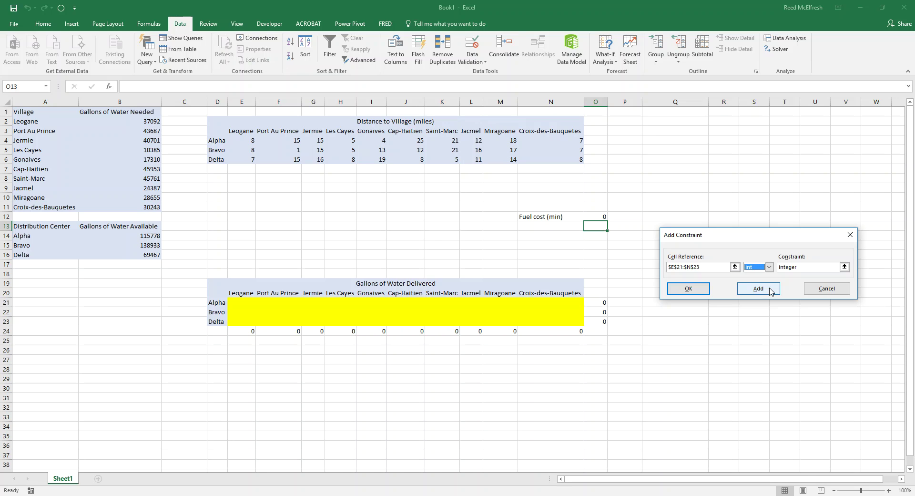
{"action": "left_click", "coordinate": [759, 288]}
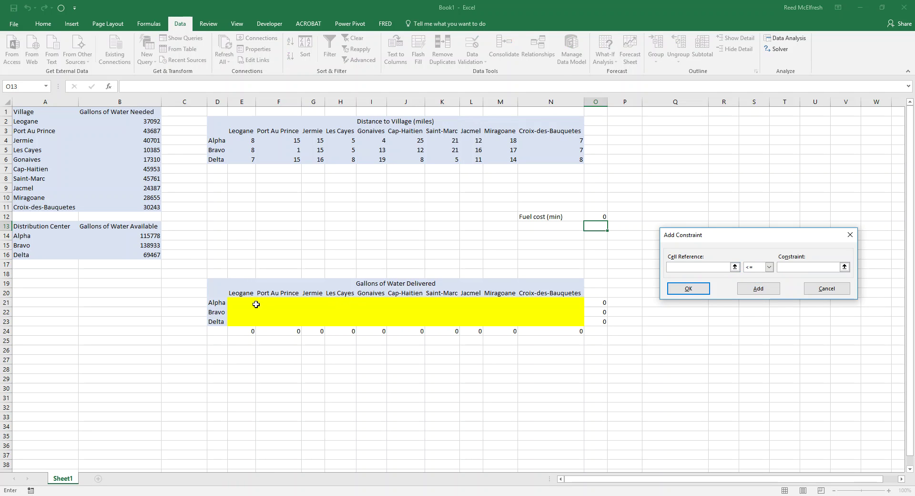
Step: Add a non-negativity constraint $E$21:$N$23 >= 0 for the delivery grid
{"action": "left_click_drag", "start_coordinate": [242, 301], "coordinate": [556, 318]}
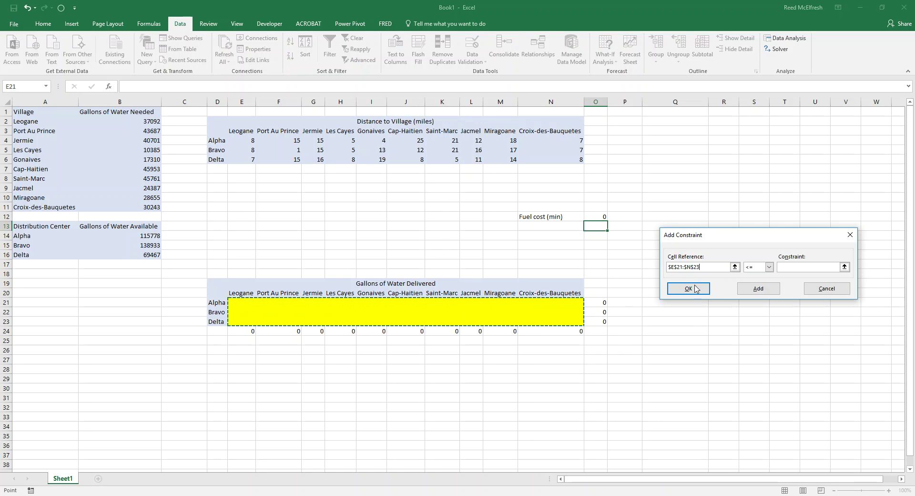
{"action": "left_click", "coordinate": [769, 267]}
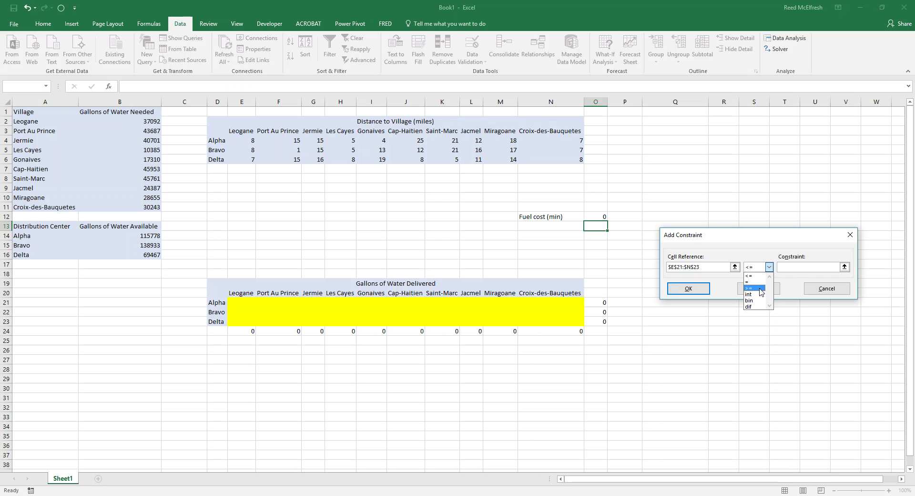
{"action": "left_click", "coordinate": [761, 288]}
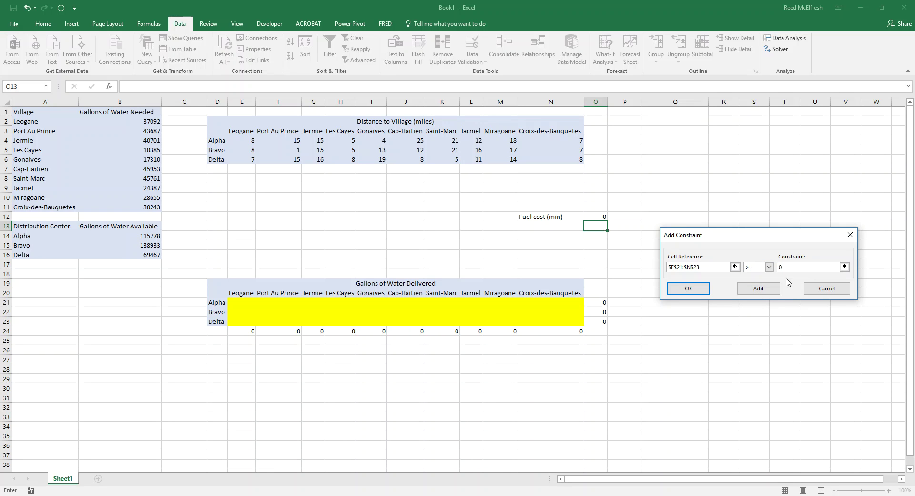
{"action": "left_click", "coordinate": [772, 289]}
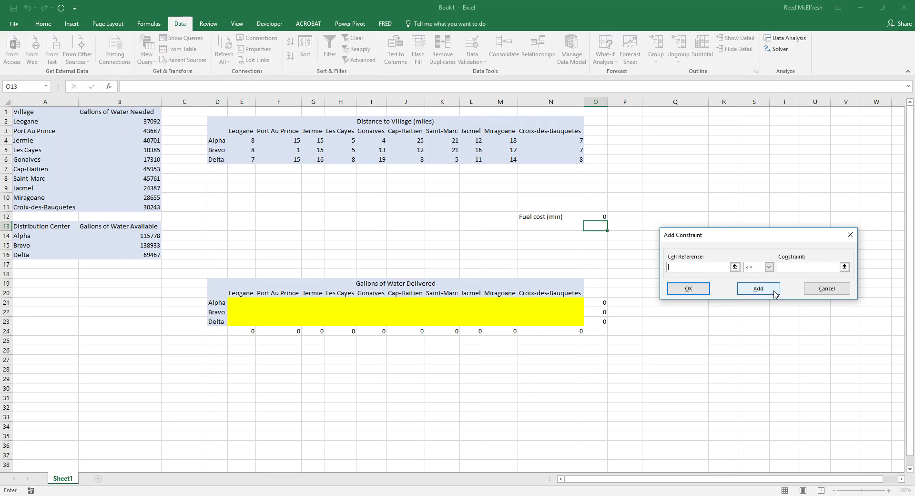
Step: Back in Solver Parameters, delete the mistaken $K$24 >= $B$7 constraint from the list
{"action": "left_click", "coordinate": [820, 292]}
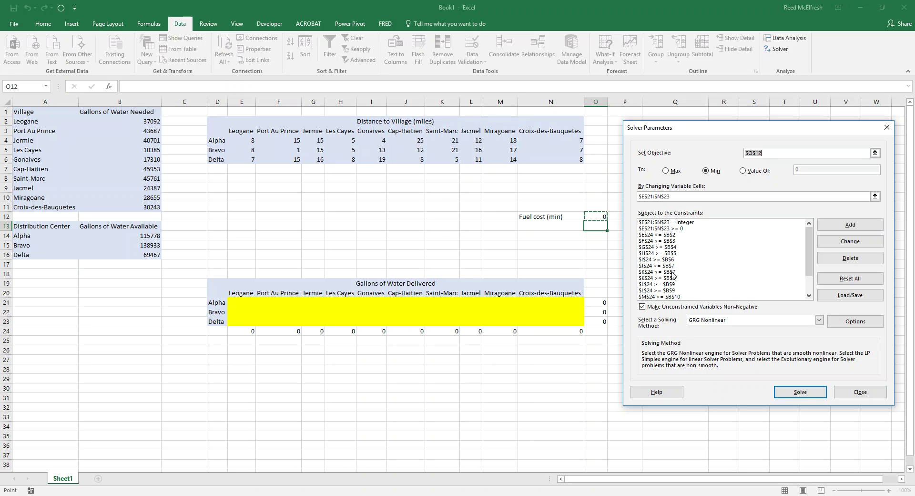
{"action": "left_click", "coordinate": [673, 271]}
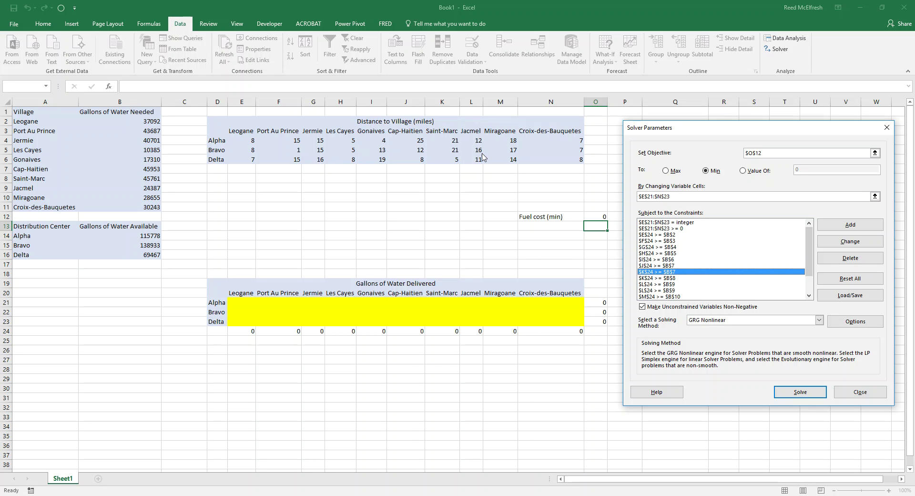
{"action": "left_click", "coordinate": [850, 258]}
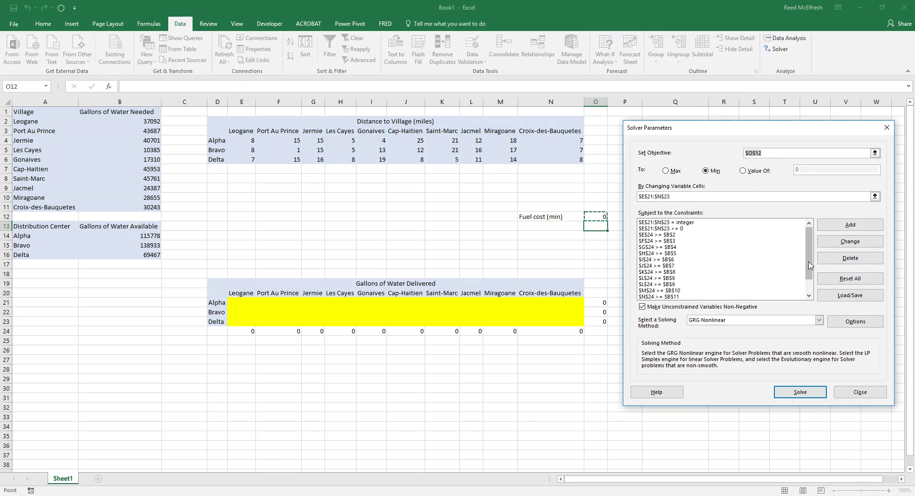
{"action": "scroll", "coordinate": [809, 265], "scroll_direction": "down", "scroll_amount": 1}
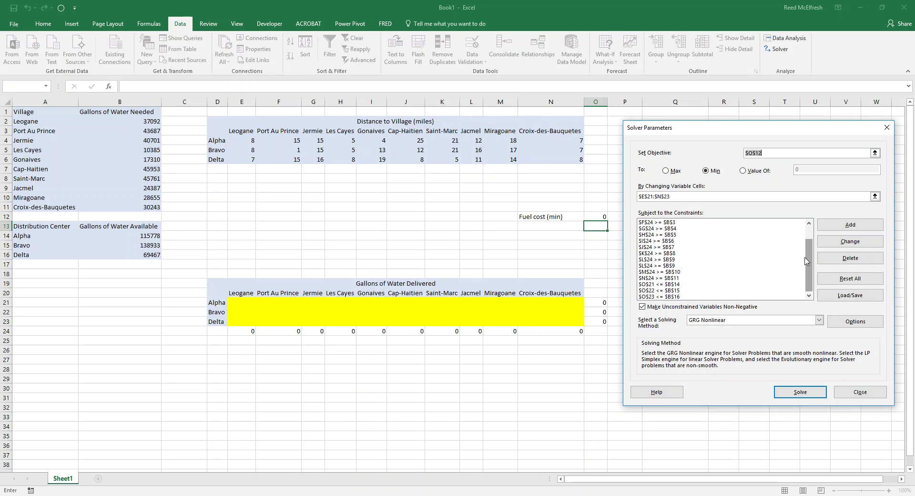
{"action": "left_click", "coordinate": [674, 265]}
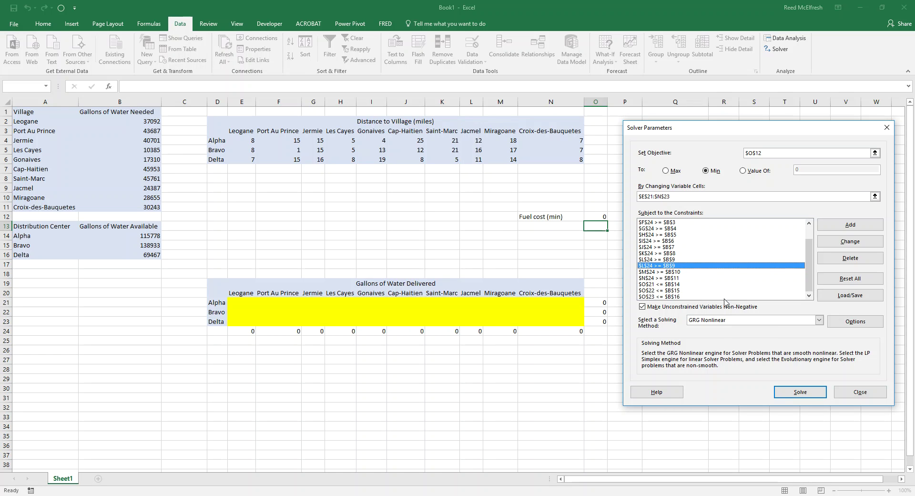
Step: Switch the solving method to Simplex LP and solve for the optimal deliveries
{"action": "left_click", "coordinate": [716, 322]}
{"action": "left_click", "coordinate": [722, 333]}
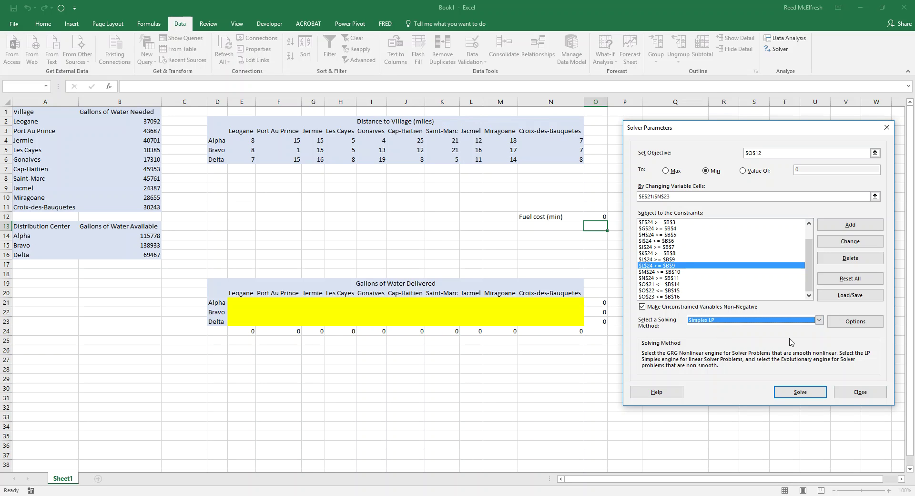
{"action": "left_click", "coordinate": [795, 396]}
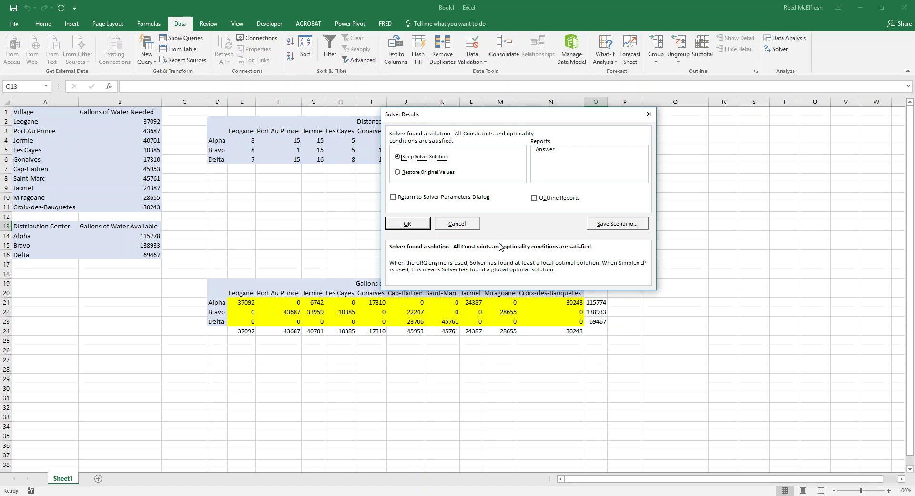
Step: Keep the solution, widen column O and format O12's fuel cost as accounting ($2,749,000.00)
{"action": "left_click", "coordinate": [420, 227]}
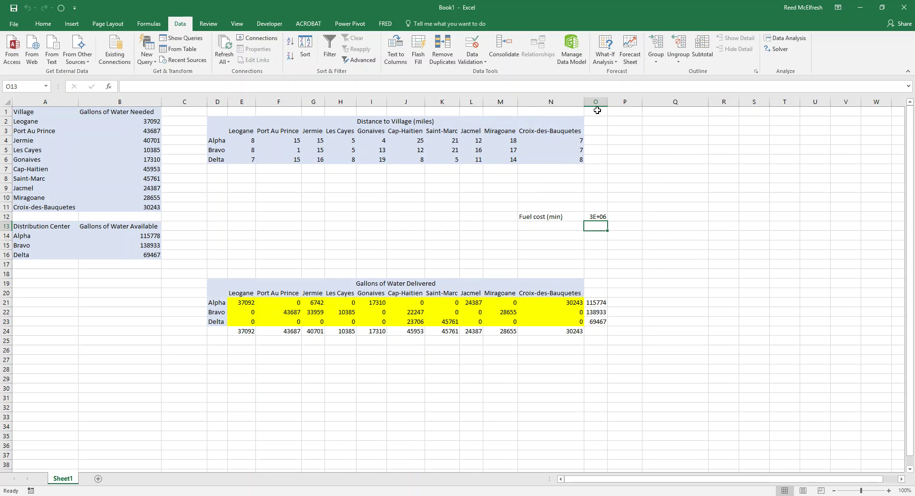
{"action": "left_click_drag", "start_coordinate": [607, 102], "coordinate": [666, 103]}
{"action": "left_click", "coordinate": [627, 217]}
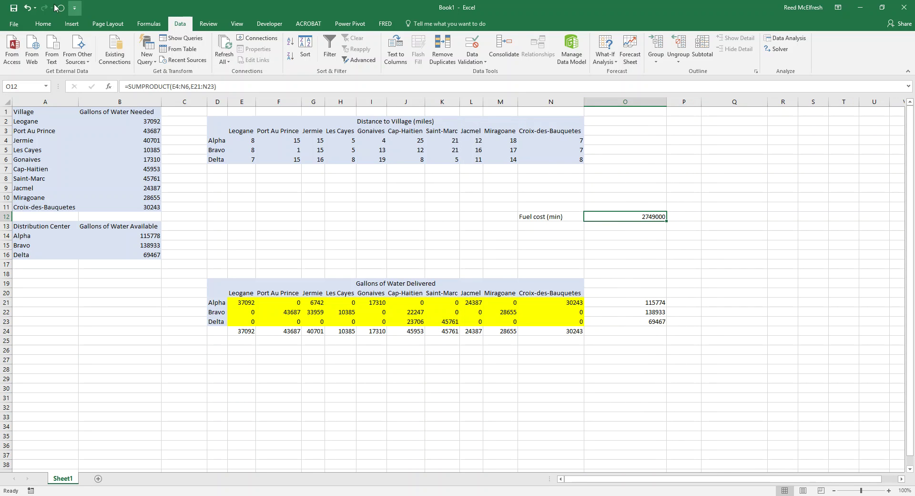
{"action": "left_click", "coordinate": [41, 25]}
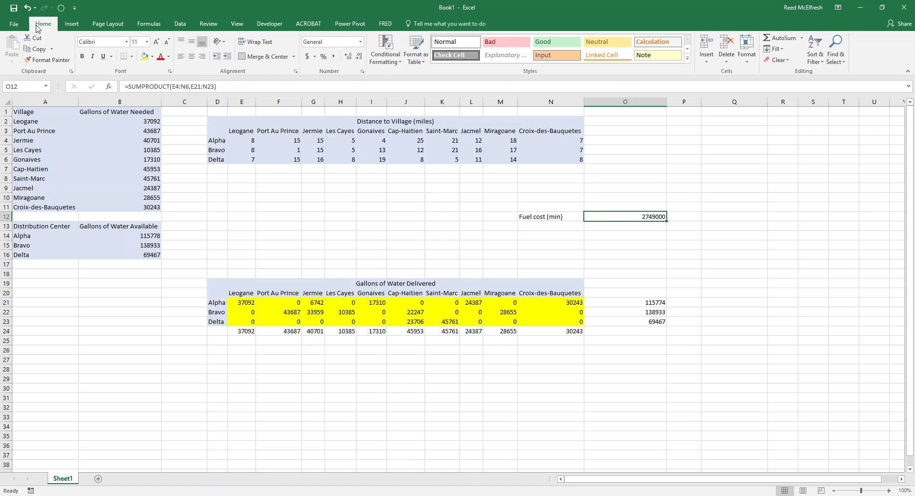
{"action": "left_click", "coordinate": [307, 56]}
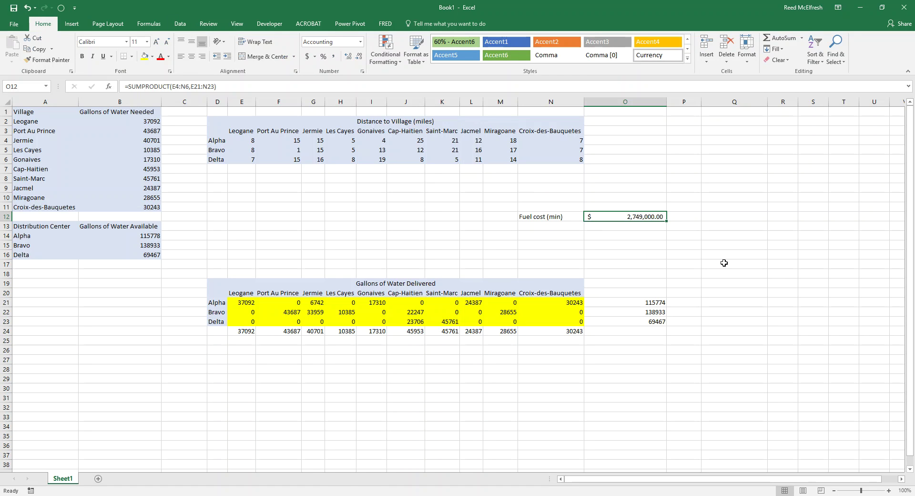